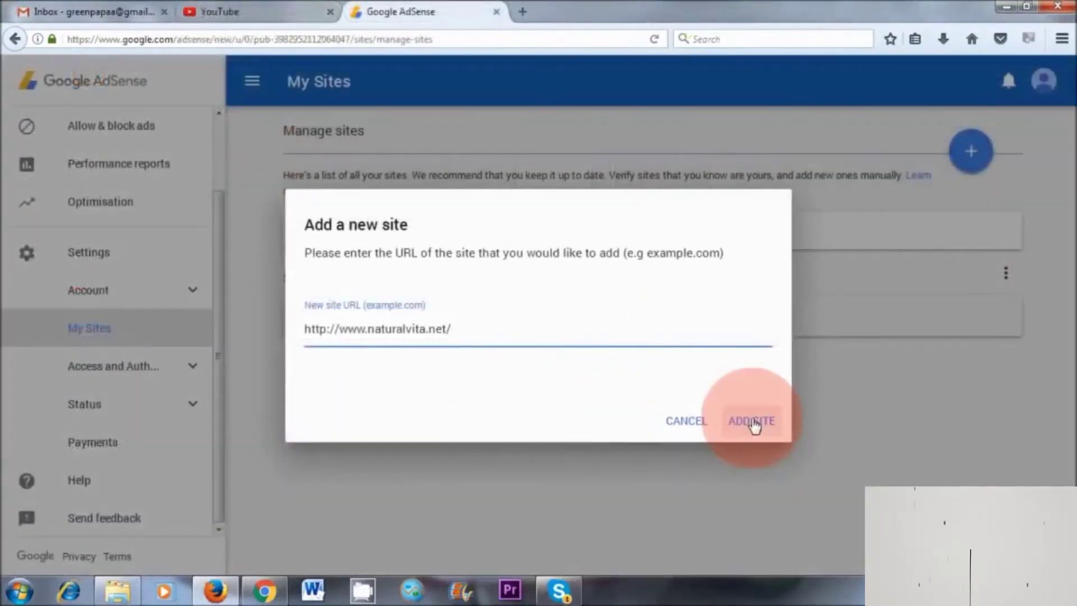
pyautogui.click(751, 421)
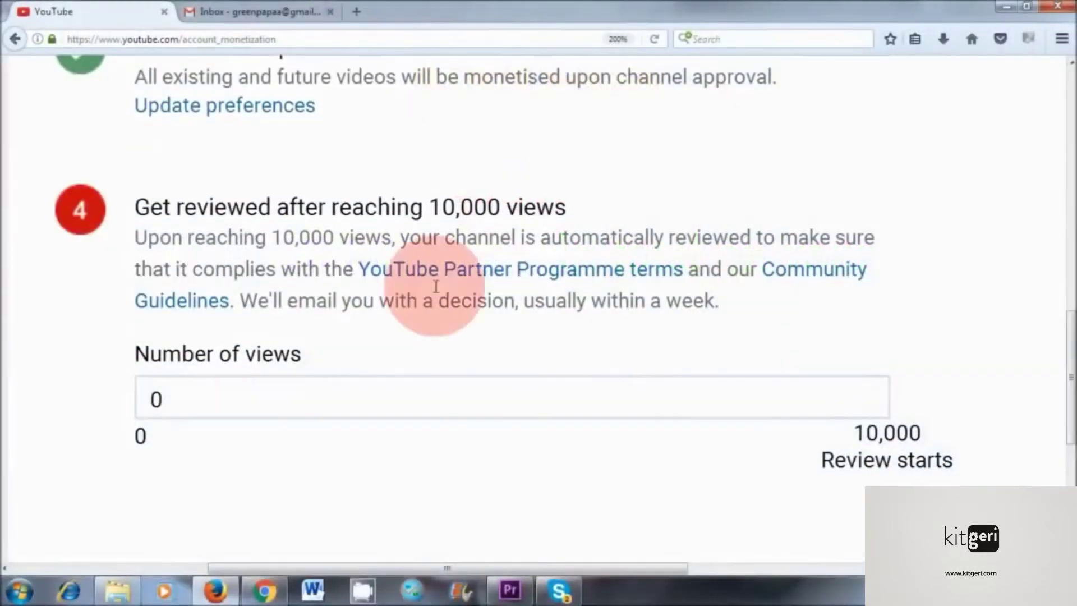
# - Highlight the review requirement of 10,000 views and its explanation on the YouTube monetisation page
pyautogui.moveTo(136, 208); pyautogui.dragTo(583, 223)
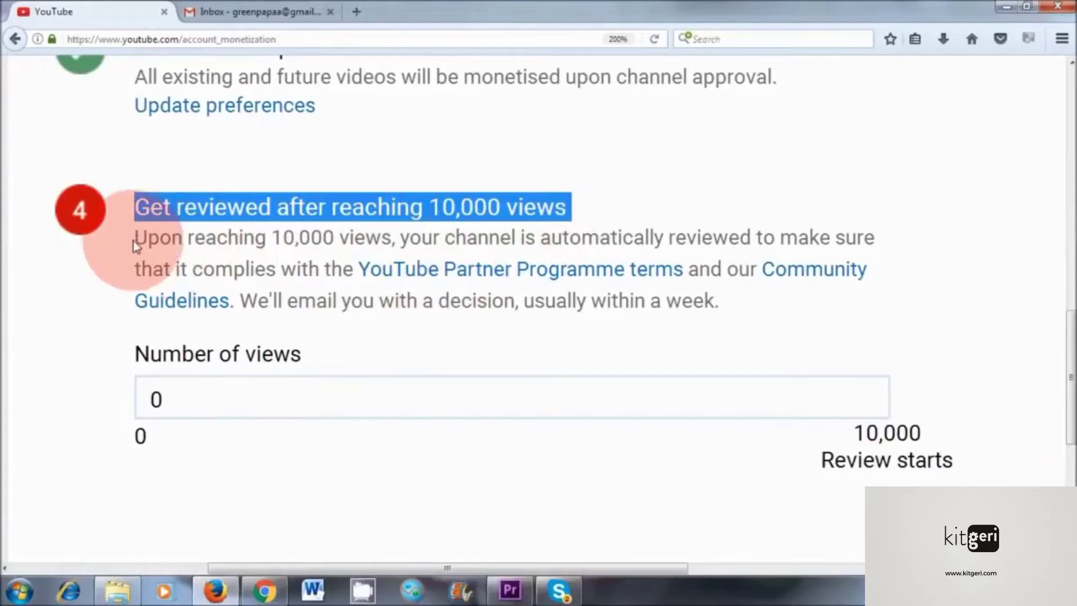
pyautogui.moveTo(139, 238); pyautogui.dragTo(830, 256)
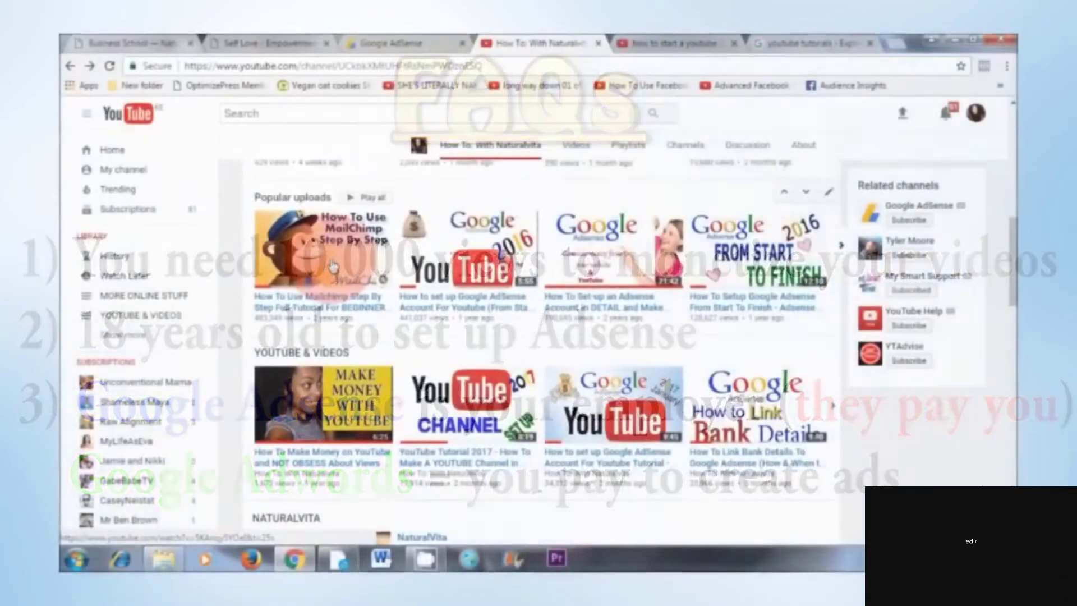
pyautogui.click(362, 314)
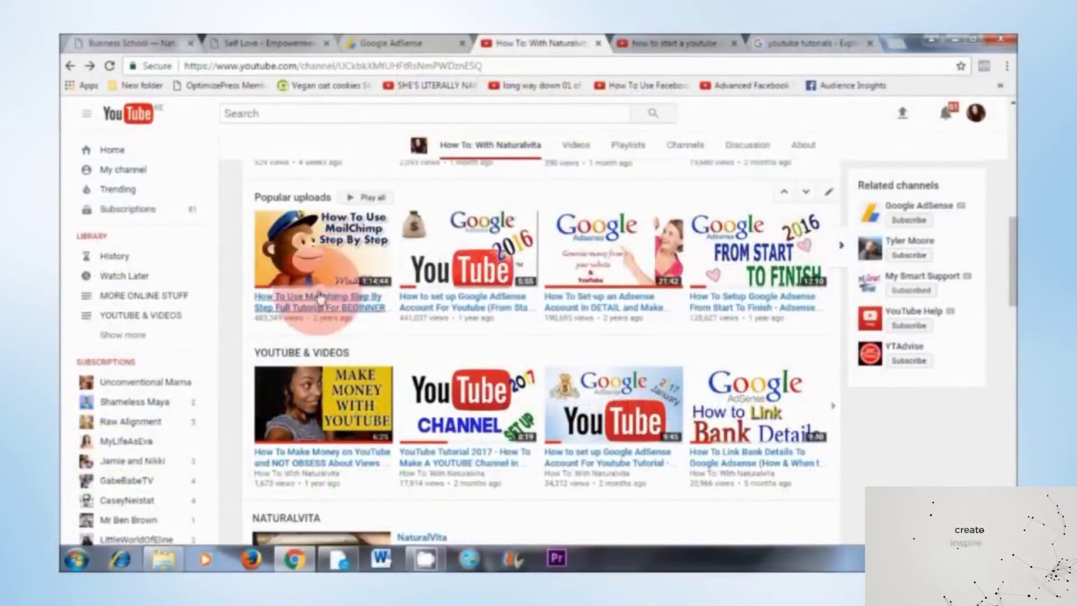
pyautogui.click(107, 465)
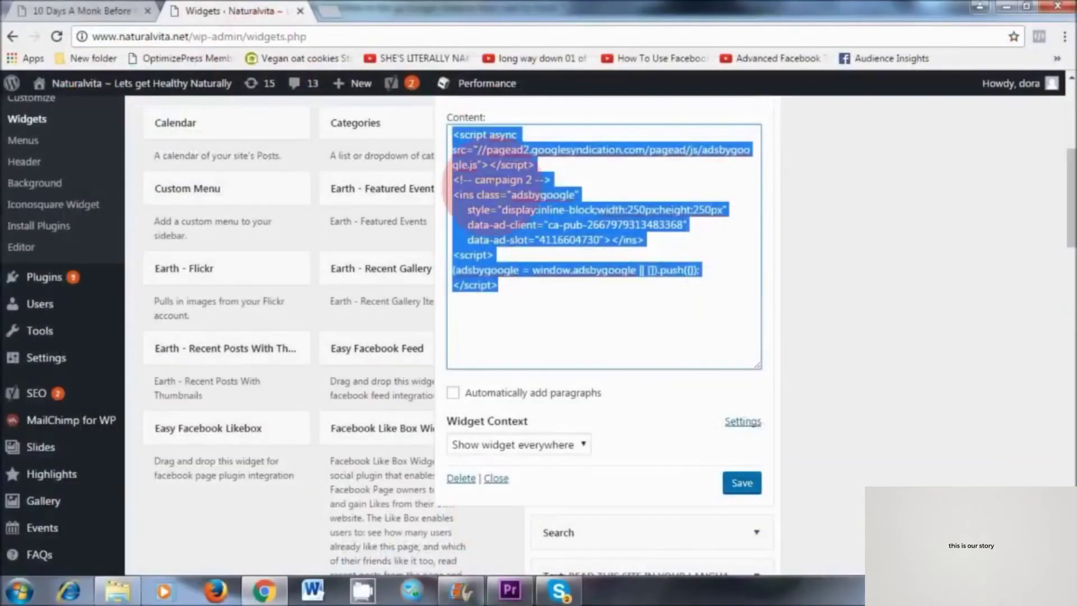
# - Copy the selected AdSense ad code from the widget's content and switch to the "10 Days A Monk Before" page
pyautogui.rightClick(523, 188)
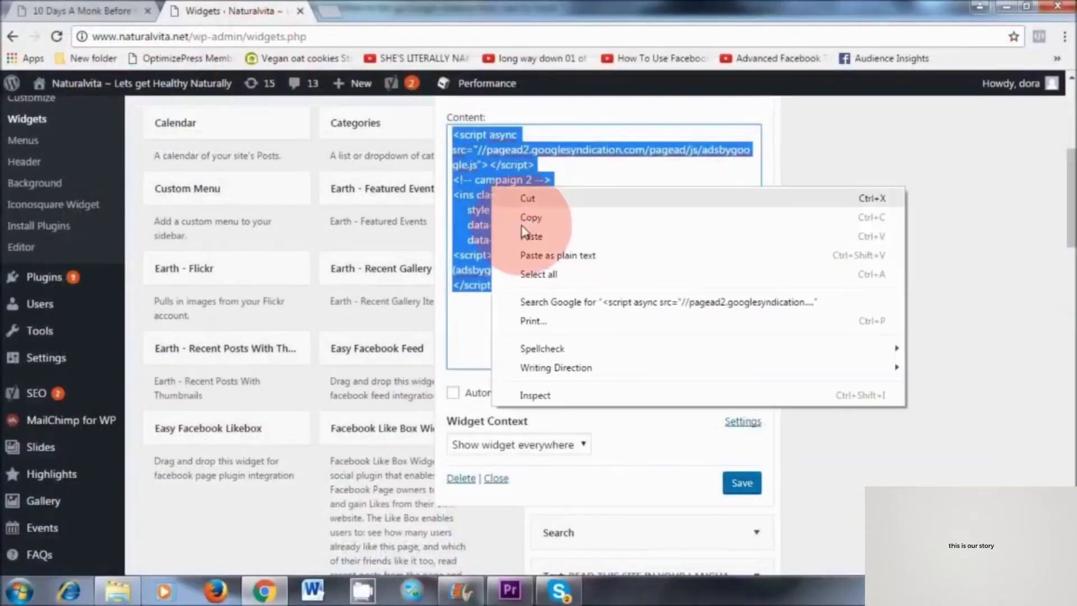
pyautogui.click(528, 217)
pyautogui.click(34, 10)
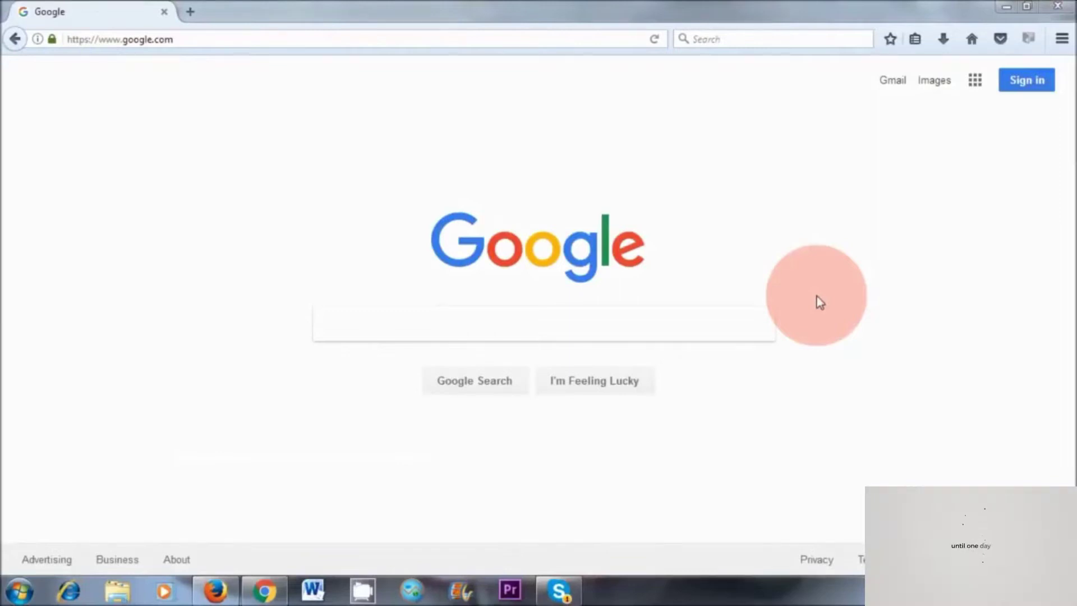
# - Search Google for "gmail sign up" and open the "Create your Google Account" result
pyautogui.click(440, 332)
pyautogui.write('gmail')
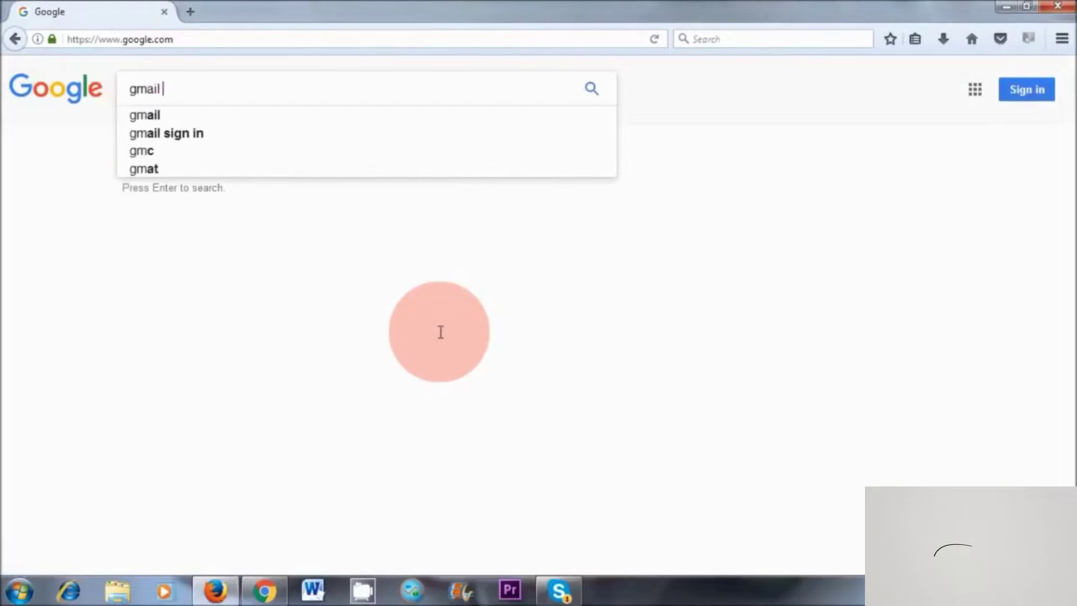
pyautogui.write(' sign up')
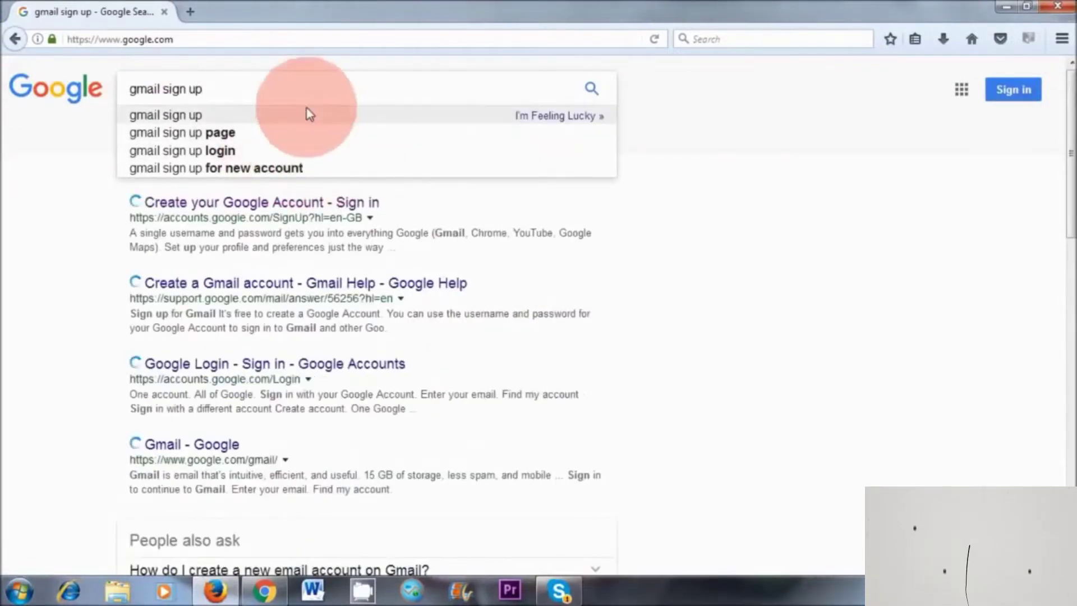
pyautogui.click(592, 88)
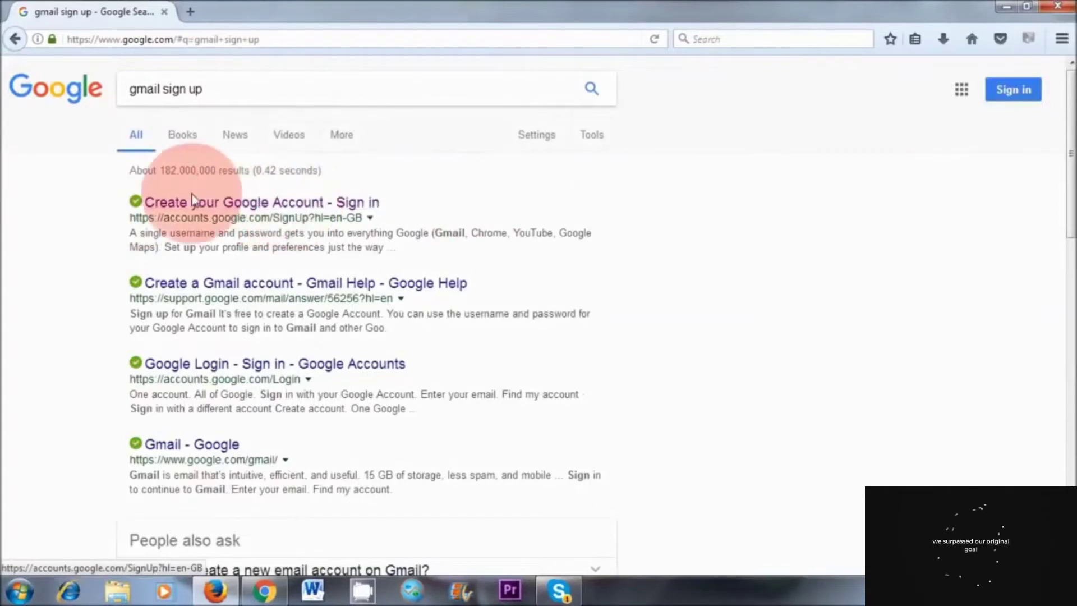
pyautogui.click(299, 212)
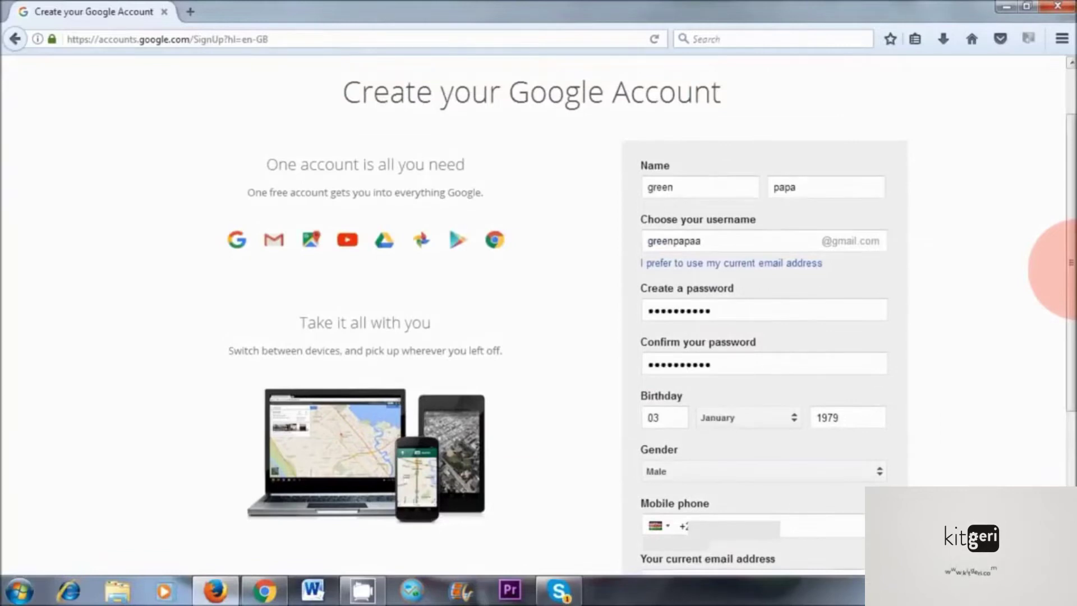
# - Submit the completed Google account sign-up form and agree to the Privacy and Terms
pyautogui.moveTo(1058, 263); pyautogui.dragTo(1056, 349)
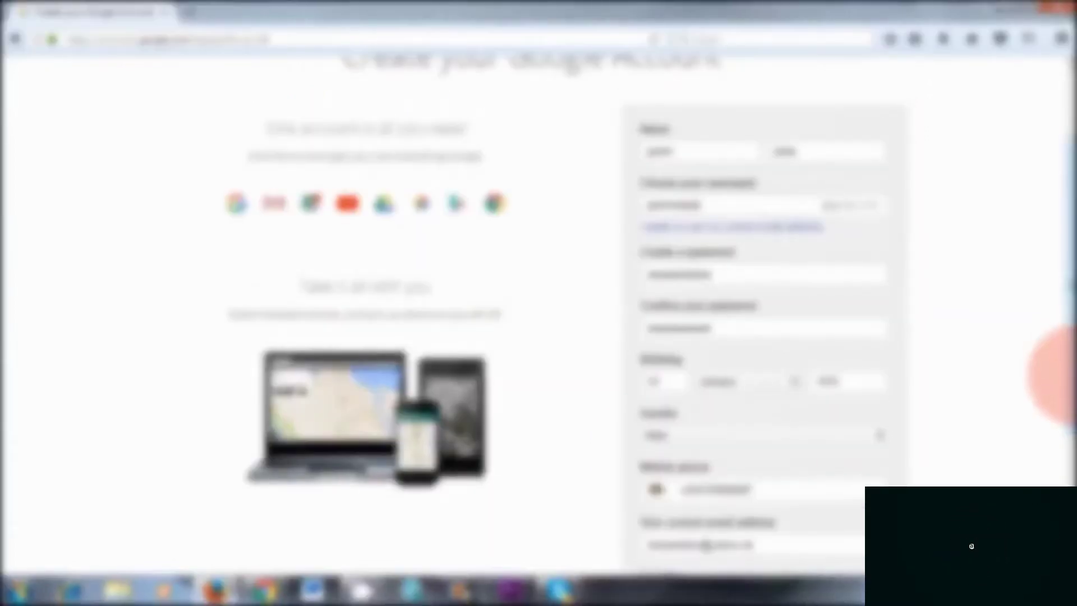
pyautogui.moveTo(1070, 373); pyautogui.dragTo(1069, 432)
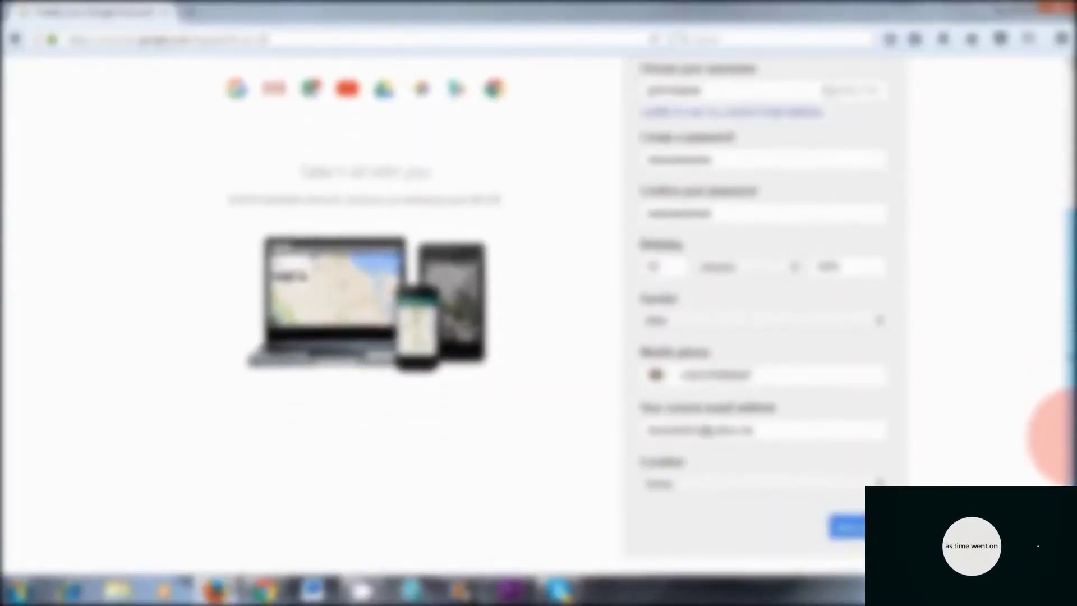
pyautogui.click(756, 199)
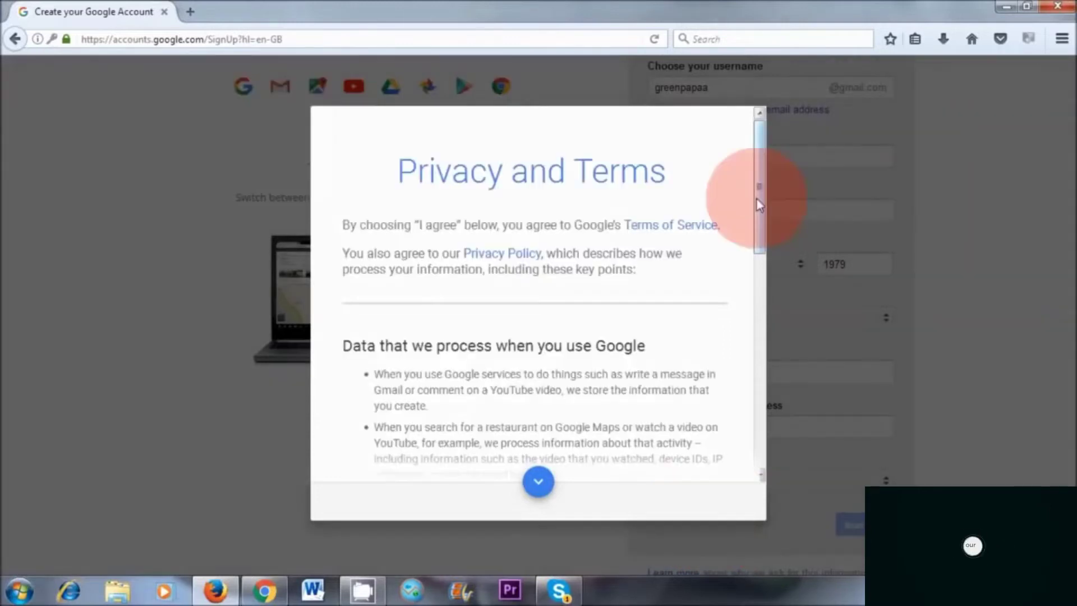
pyautogui.moveTo(756, 200); pyautogui.dragTo(758, 442)
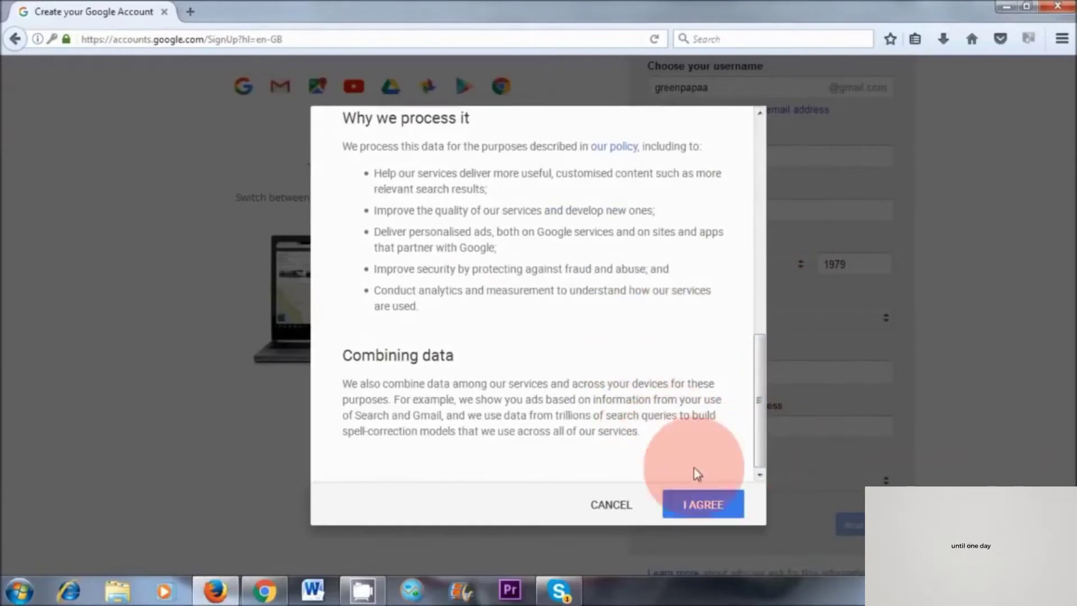
pyautogui.click(703, 504)
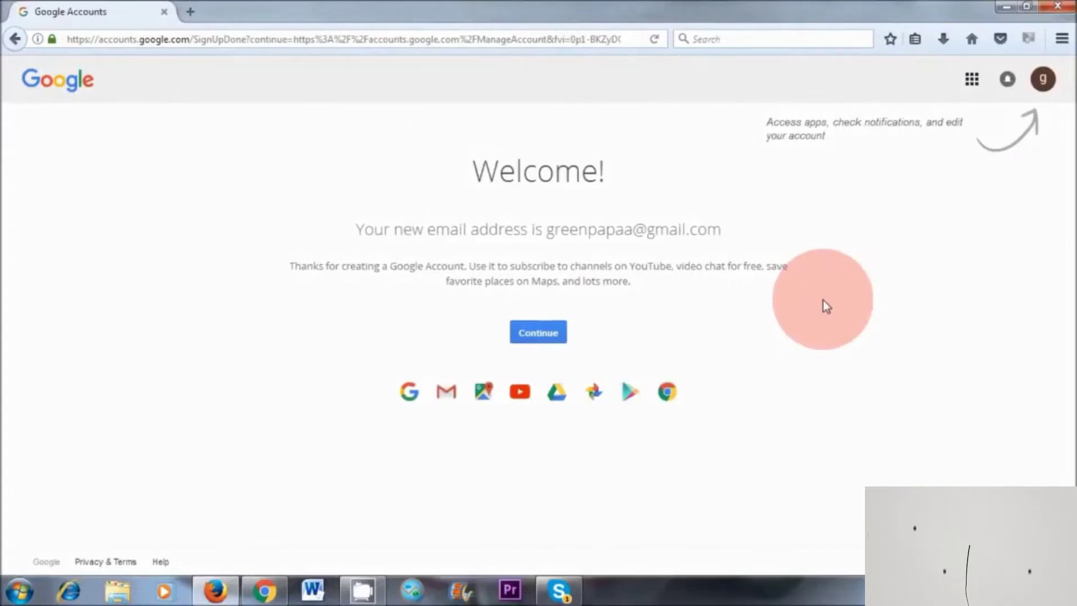
# - Open YouTube from the Google apps and sign in with the new Google account
pyautogui.click(971, 80)
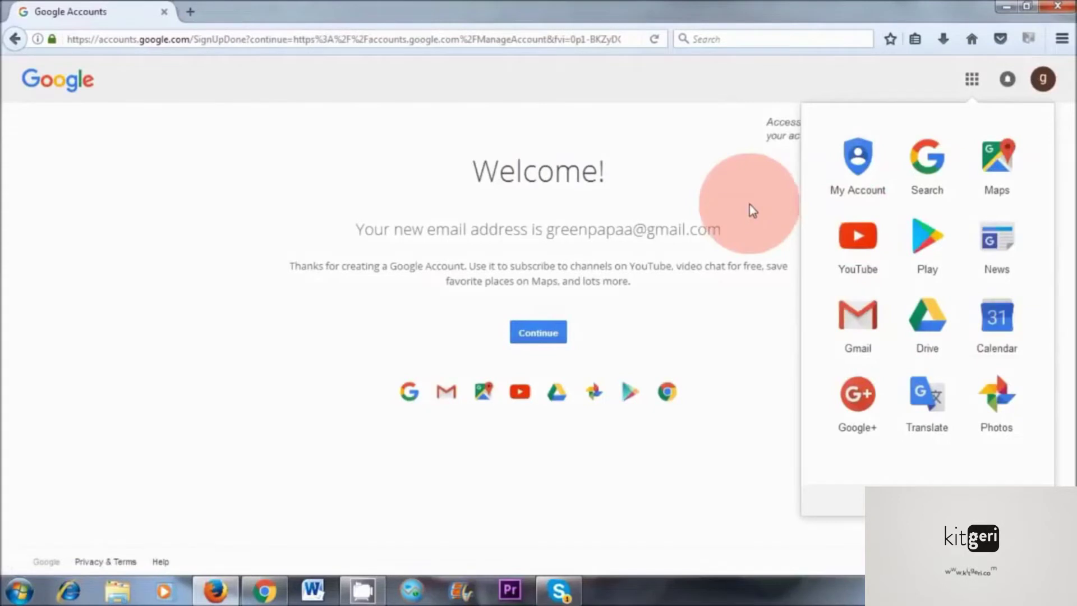
pyautogui.click(857, 240)
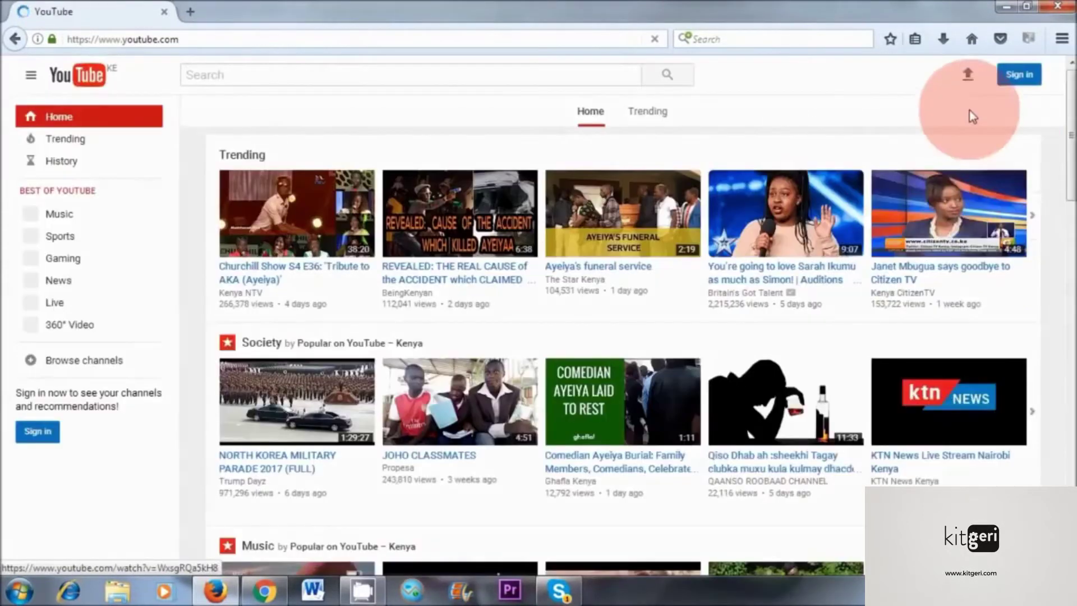
pyautogui.click(1019, 78)
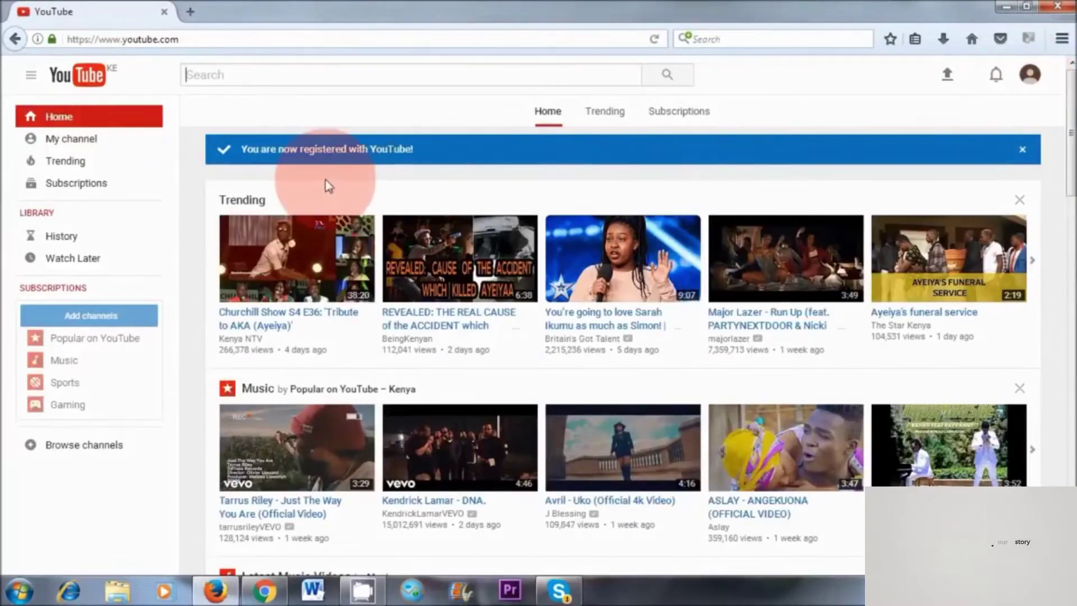
# - Create a YouTube channel under the account's prefilled first and last name
pyautogui.click(53, 139)
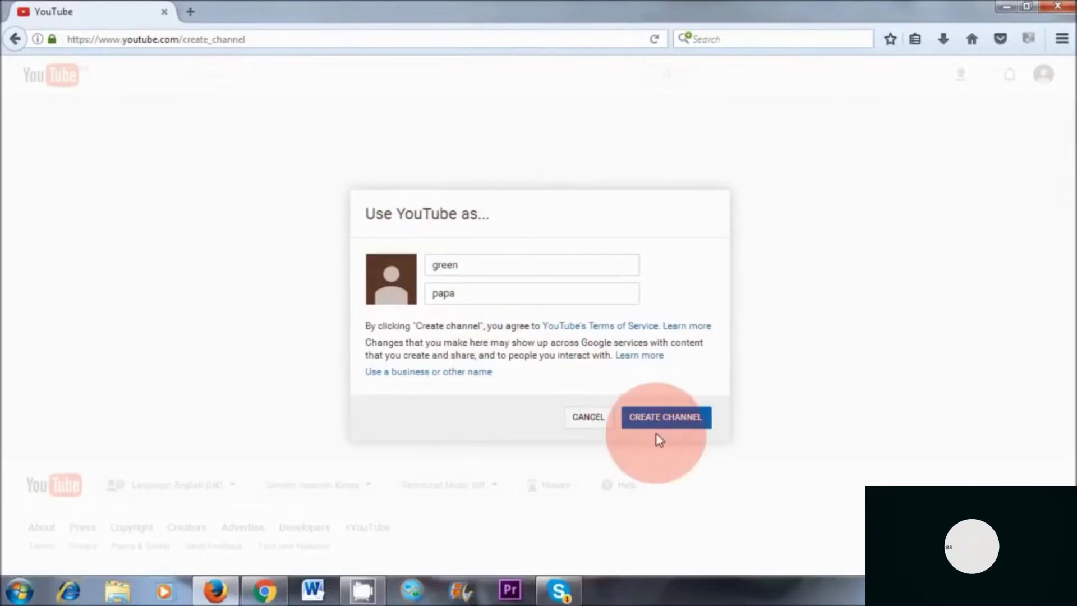
pyautogui.click(656, 418)
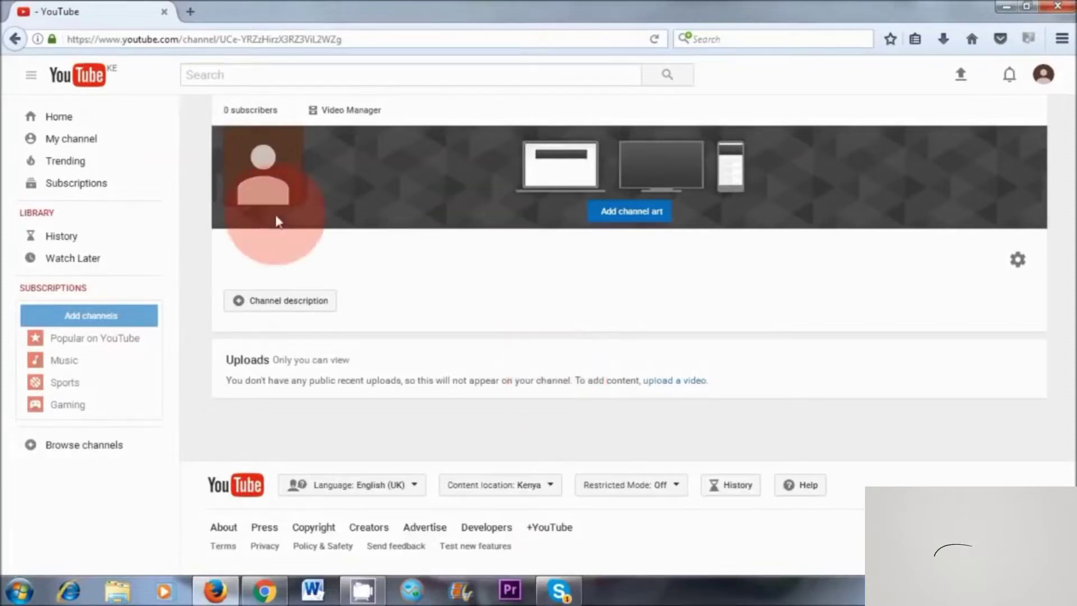
# - Upload the "bebop" video from the computer to the channel and publish it as Public
pyautogui.moveTo(425, 150)
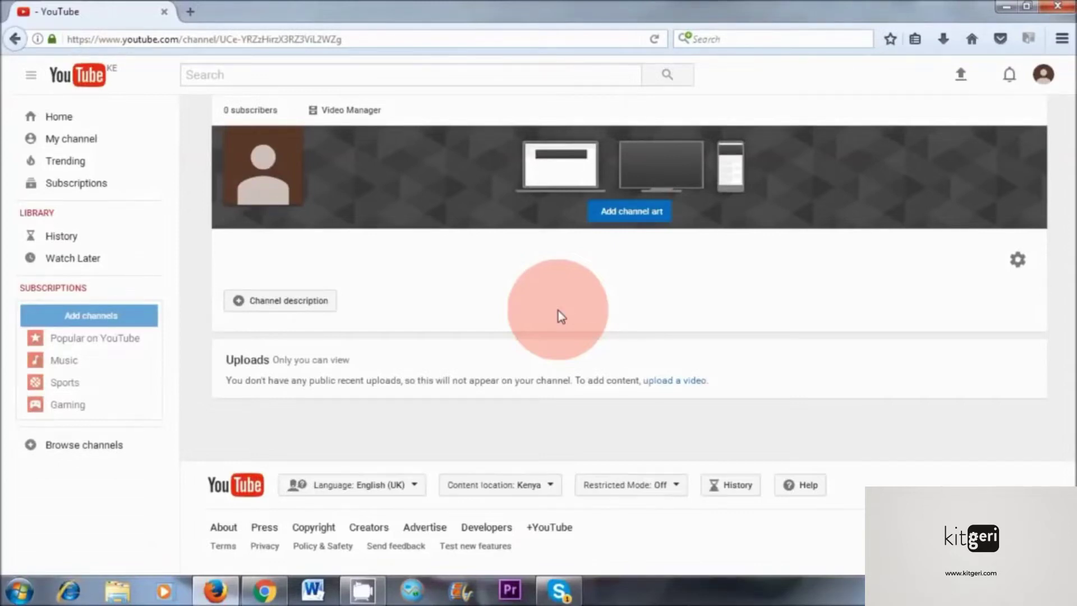
pyautogui.click(959, 75)
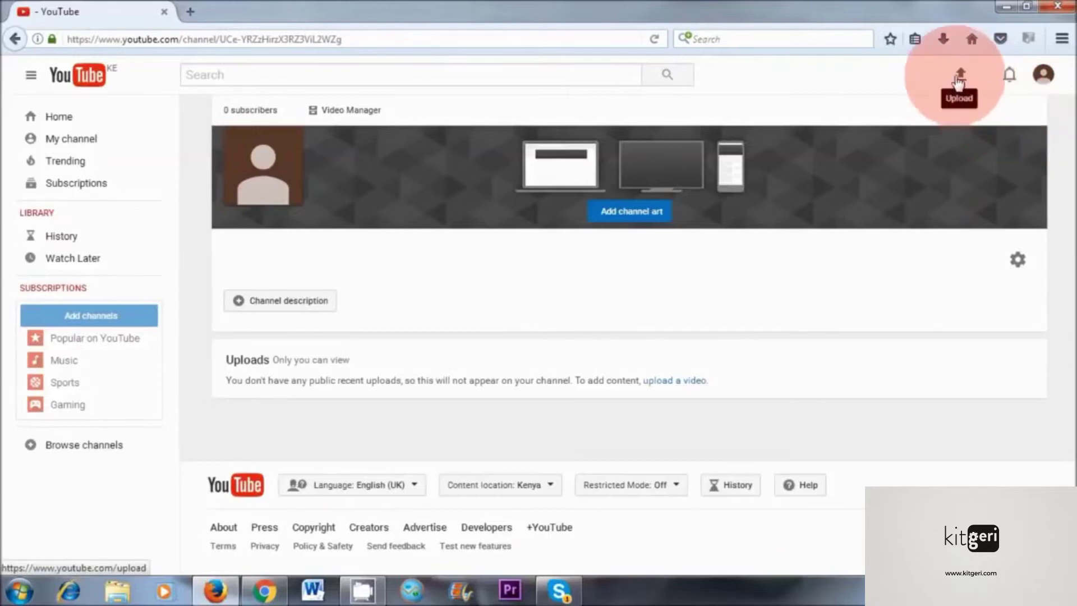
pyautogui.click(424, 194)
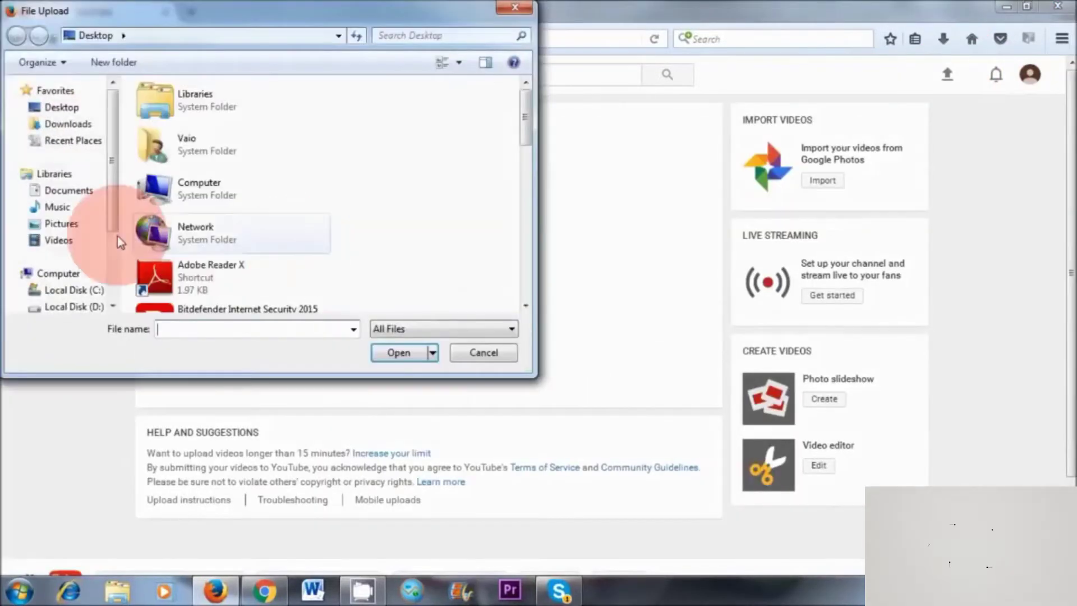
pyautogui.scroll(-2, 79, 235)
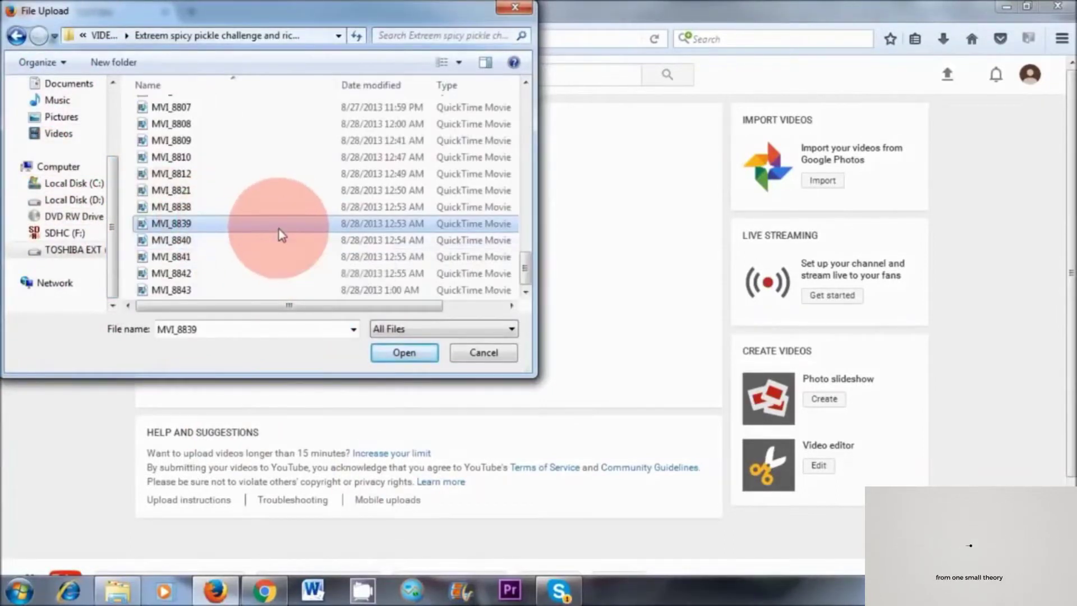
pyautogui.click(407, 355)
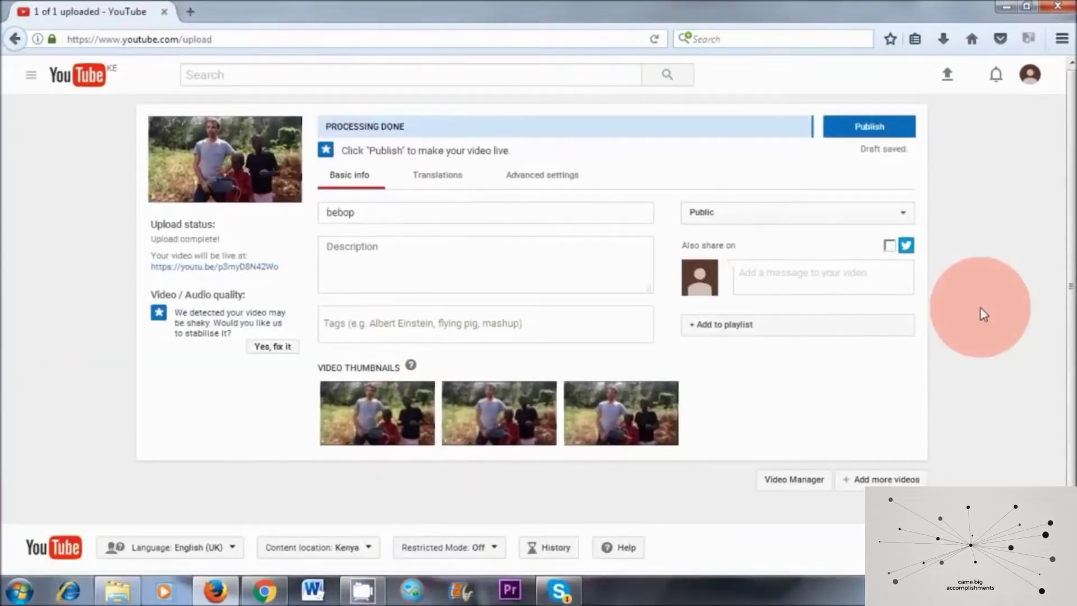
pyautogui.click(869, 126)
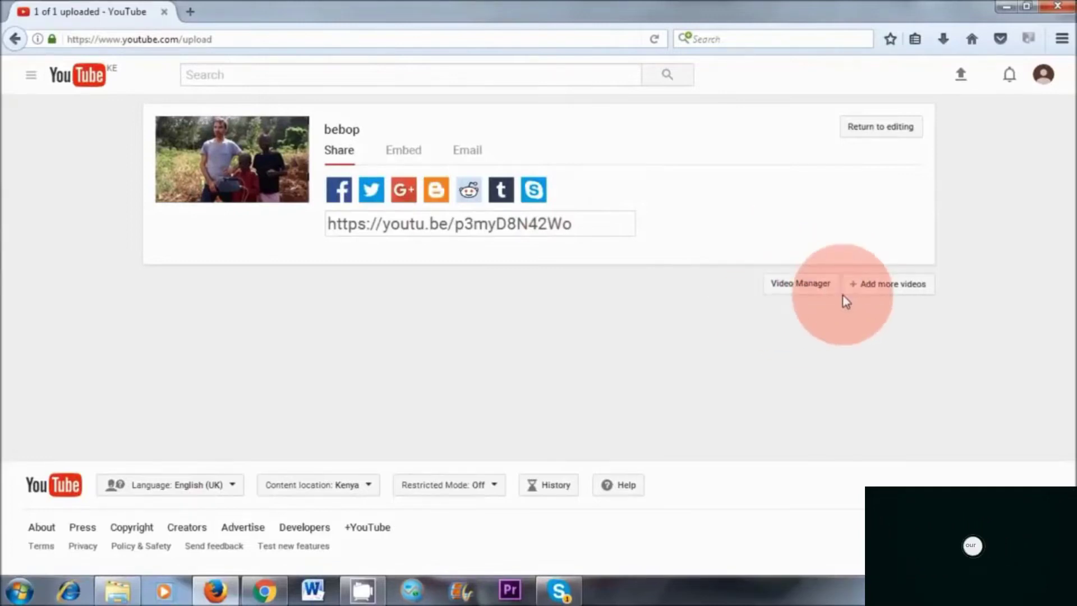
# - Open the channel's status and features from the Video Manager and verify the account using a texted verification code
pyautogui.click(797, 284)
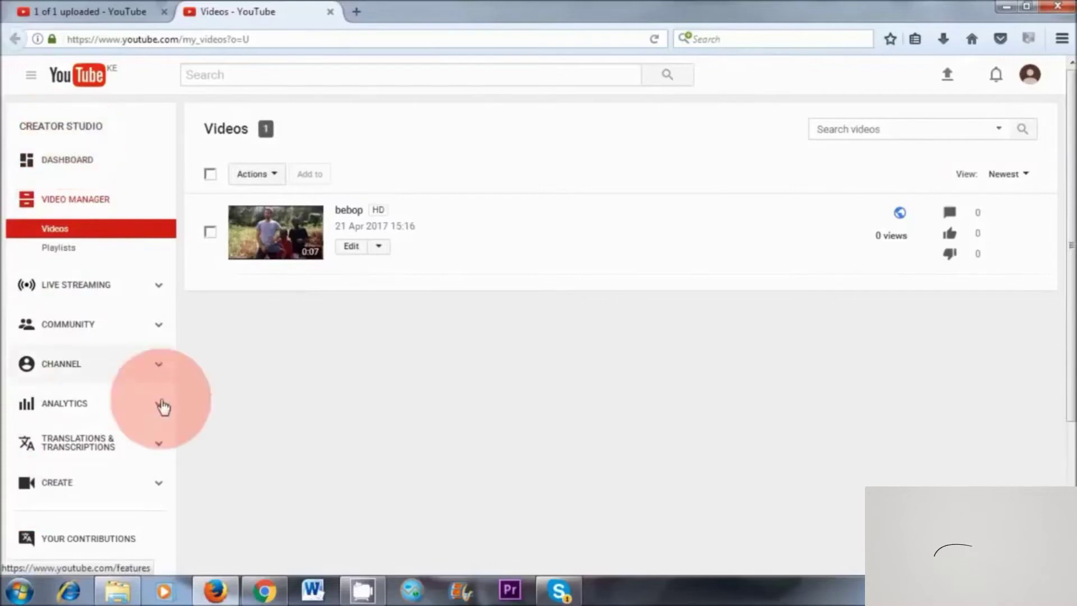
pyautogui.click(58, 370)
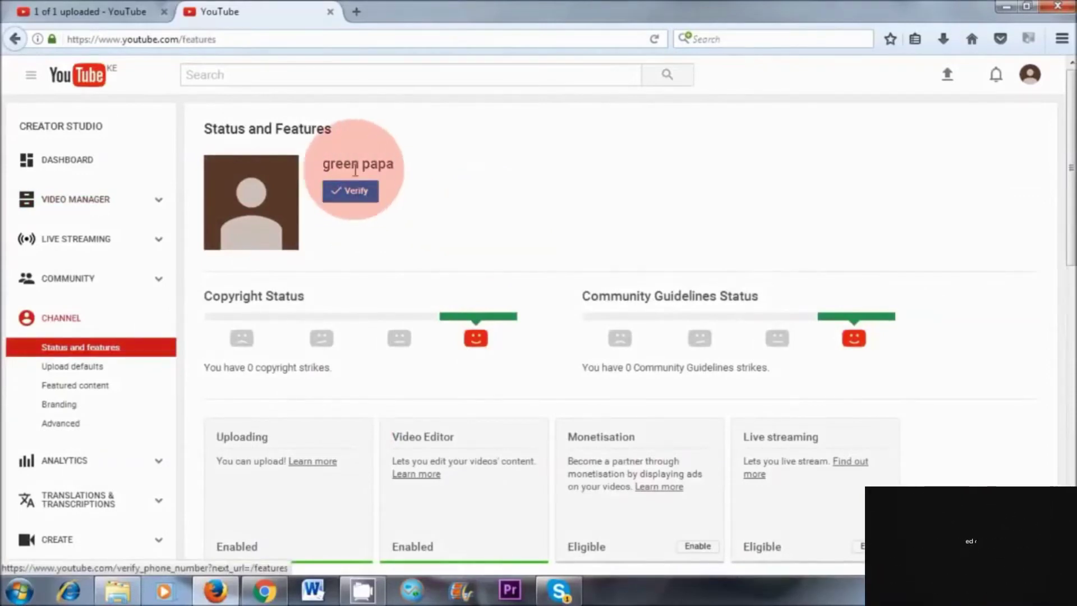
pyautogui.click(350, 194)
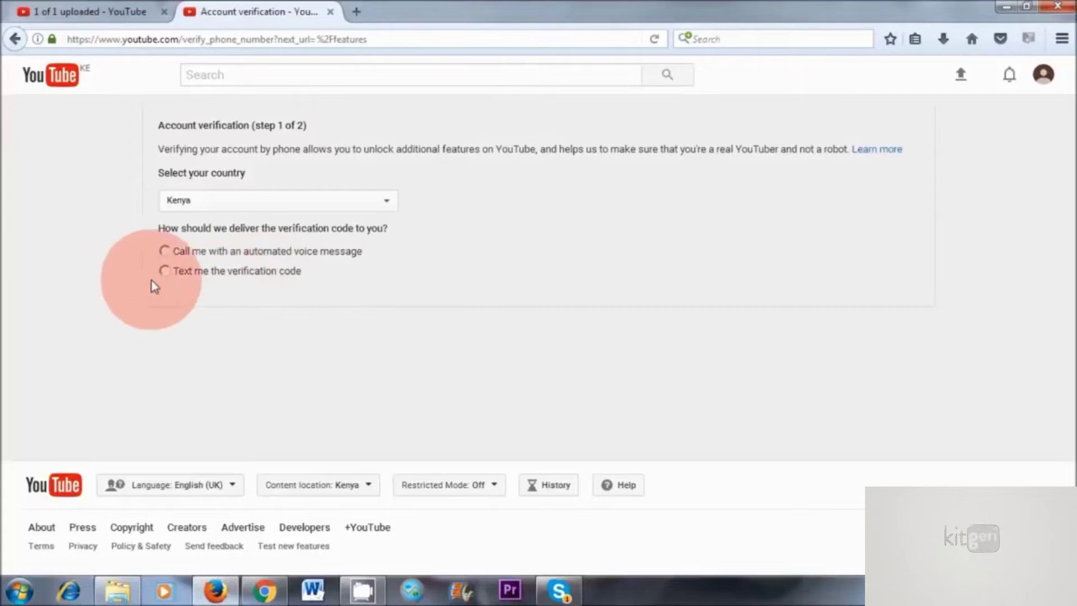
pyautogui.click(165, 272)
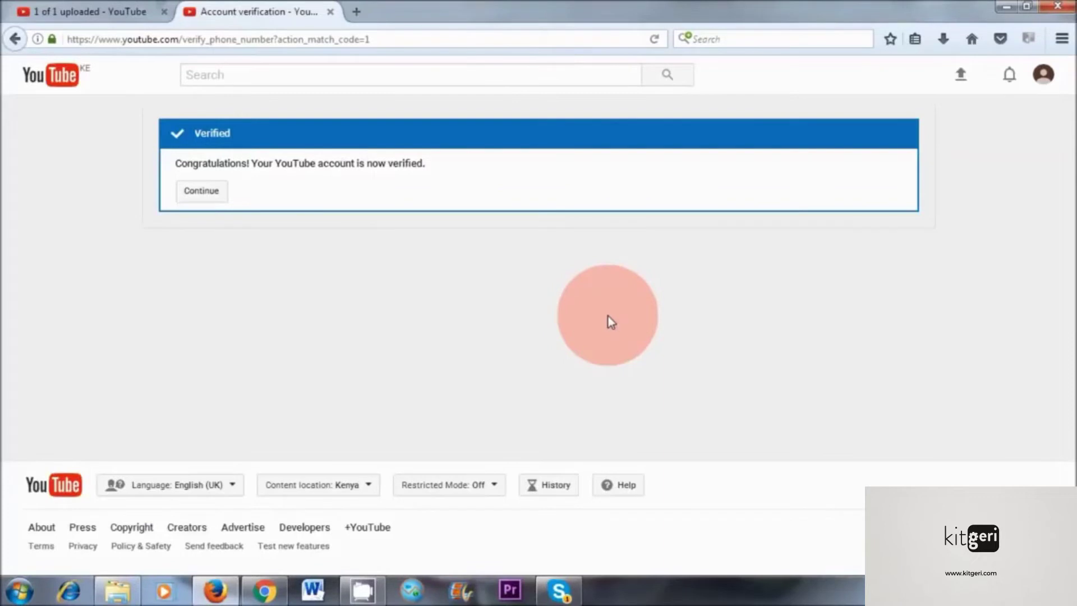
pyautogui.click(206, 196)
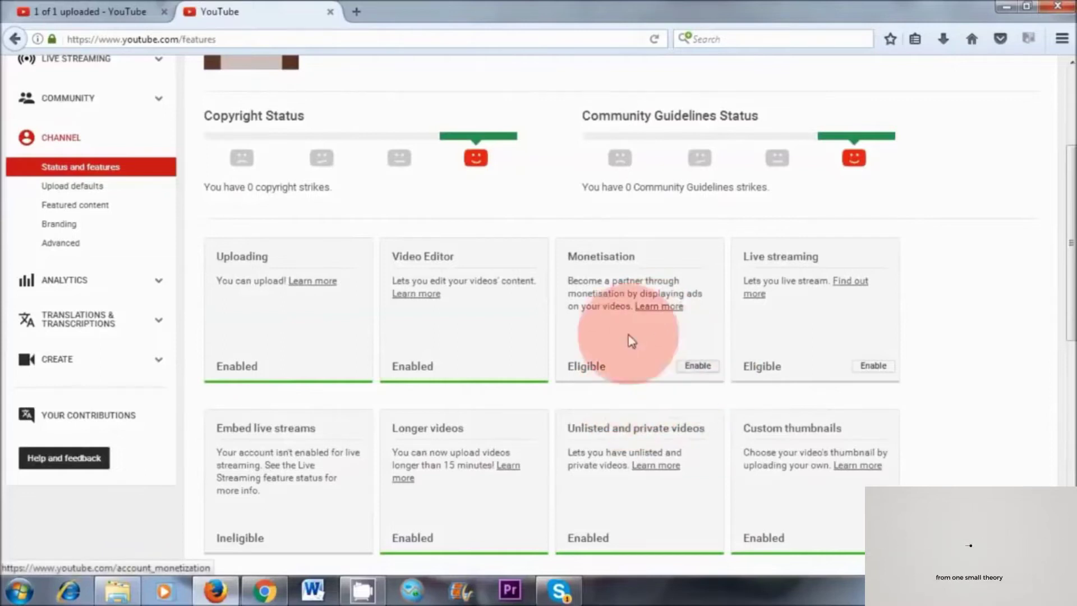
# - Enable monetisation for the channel and accept the YouTube Partner Programme terms with all three agreement statements selected
pyautogui.click(697, 367)
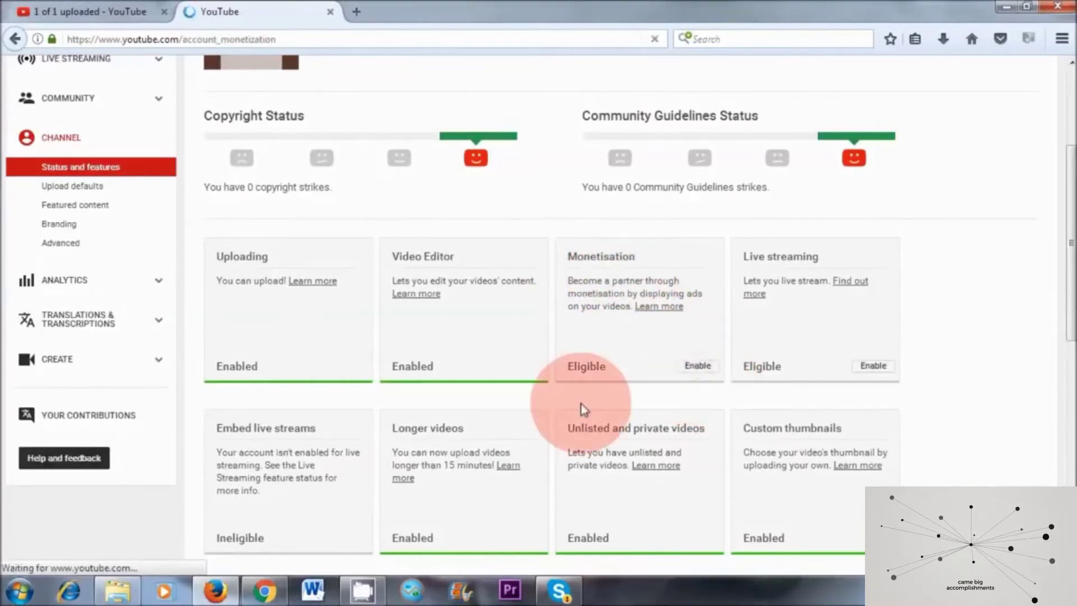
pyautogui.scroll(2, 703, 173)
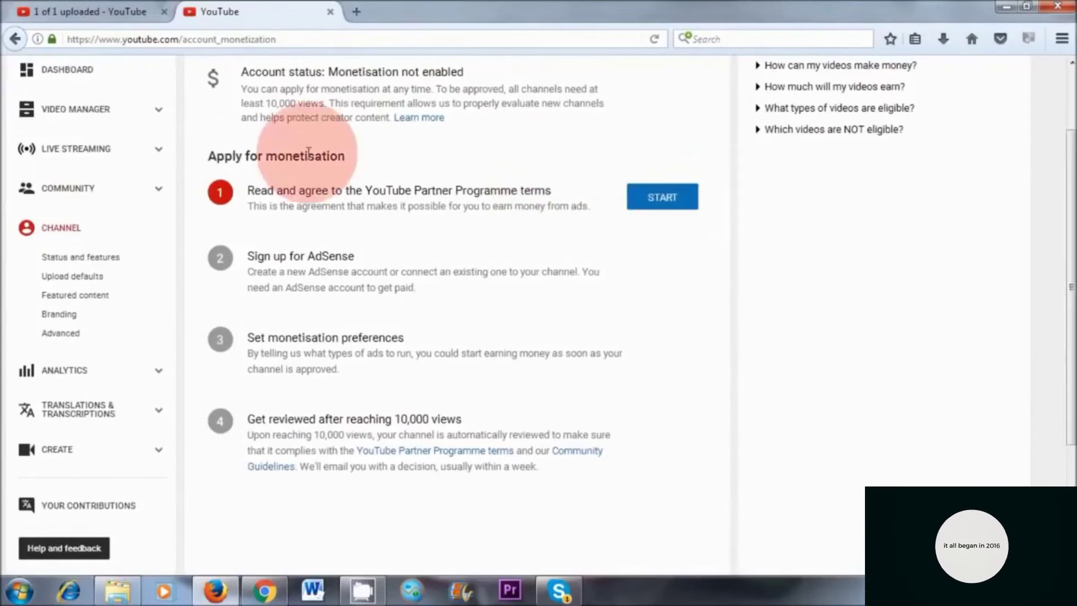
pyautogui.click(662, 200)
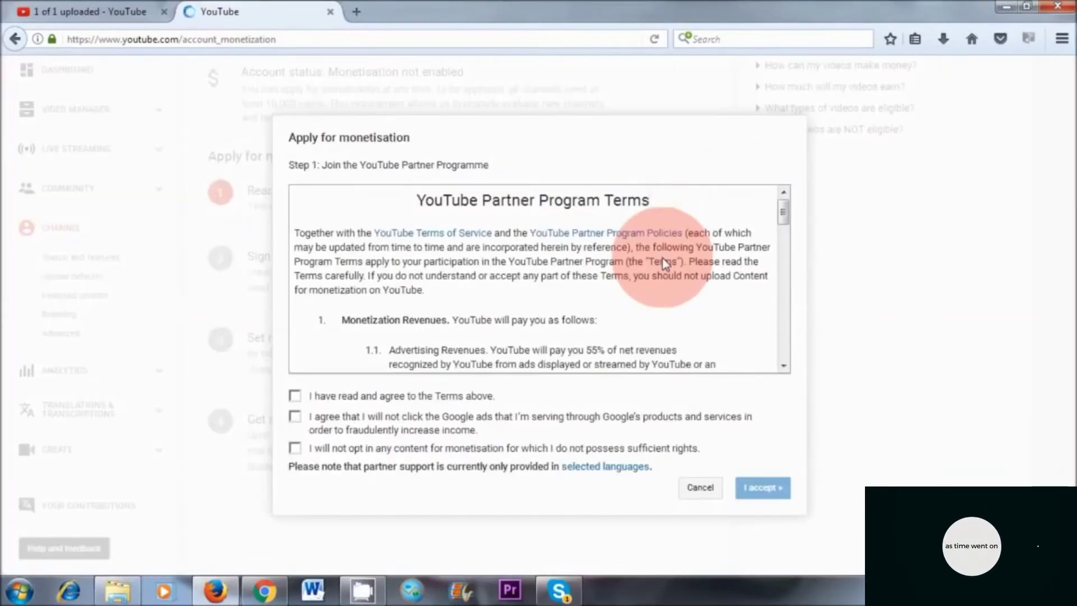
pyautogui.moveTo(783, 211); pyautogui.dragTo(788, 365)
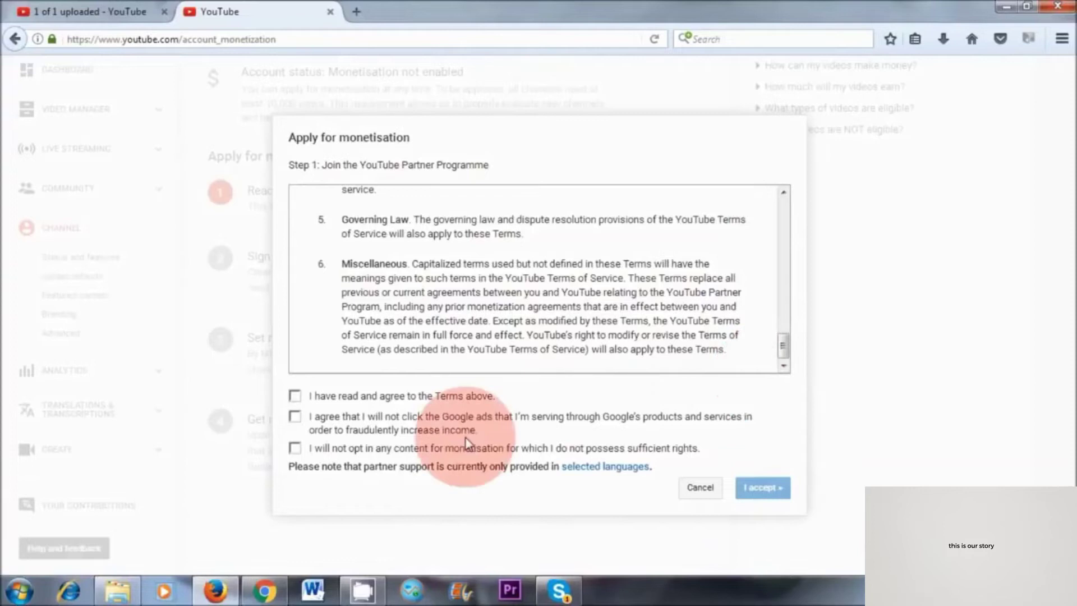
pyautogui.click(294, 395)
pyautogui.click(294, 416)
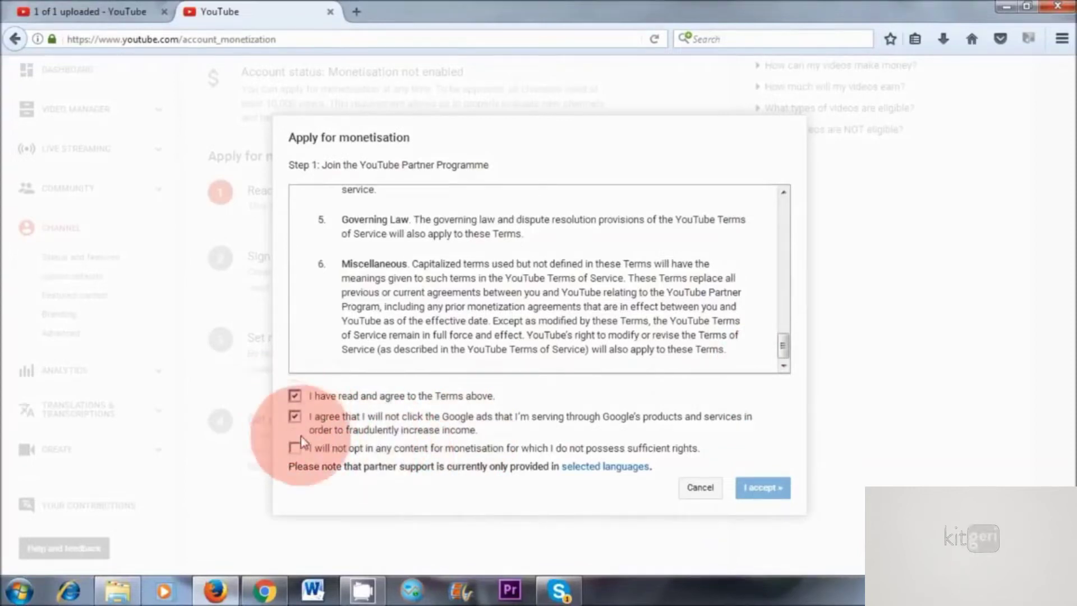
pyautogui.click(294, 447)
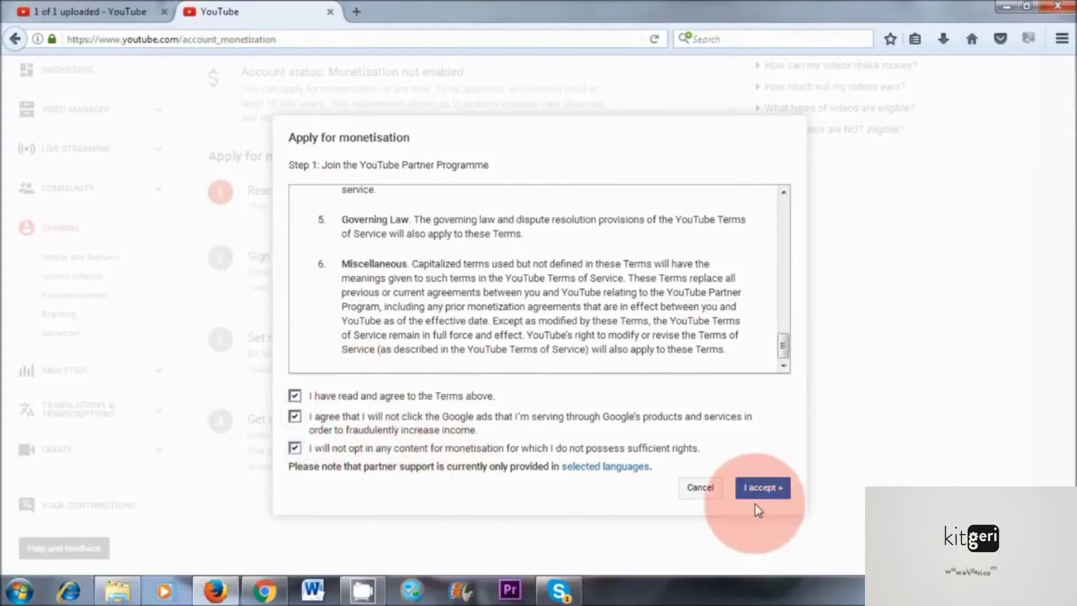
pyautogui.click(759, 495)
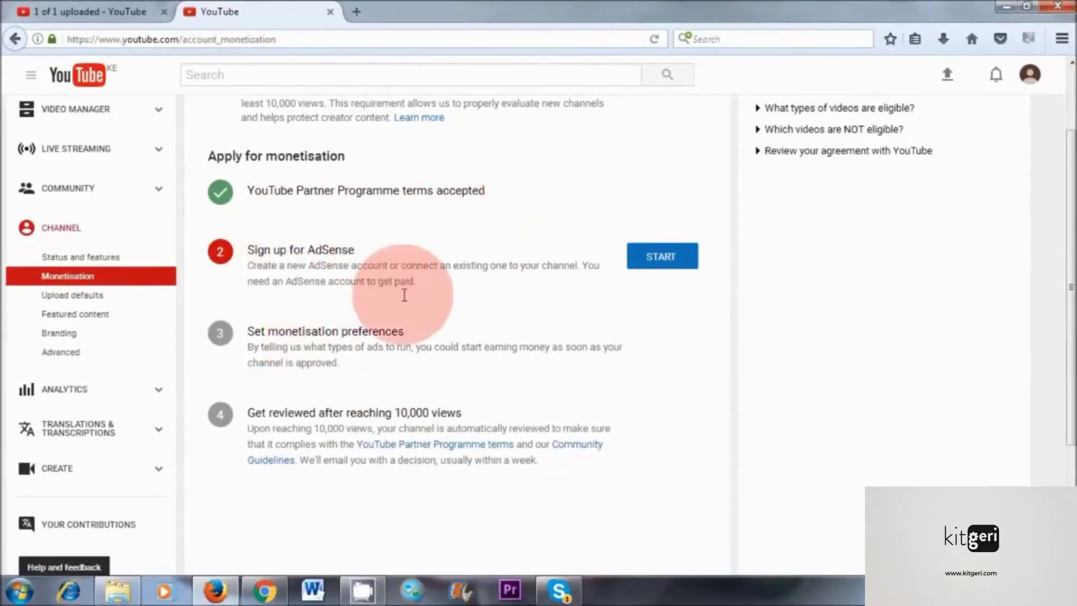
# - Start the AdSense sign-up with the existing Google account and save the channel website with English as the content language
pyautogui.click(665, 264)
pyautogui.scroll(-1, 1004, 364)
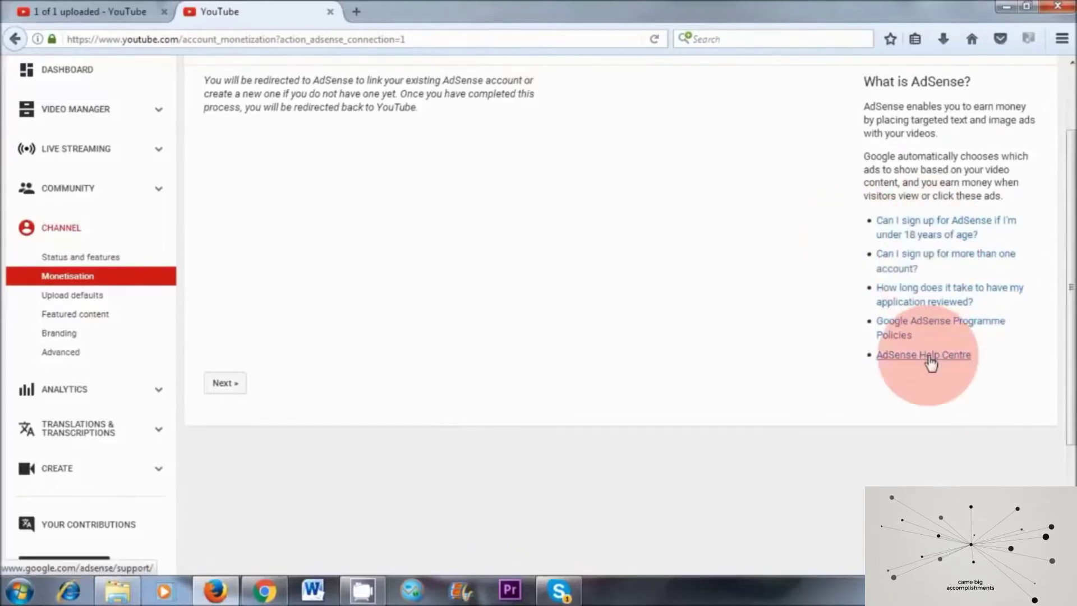
pyautogui.click(225, 386)
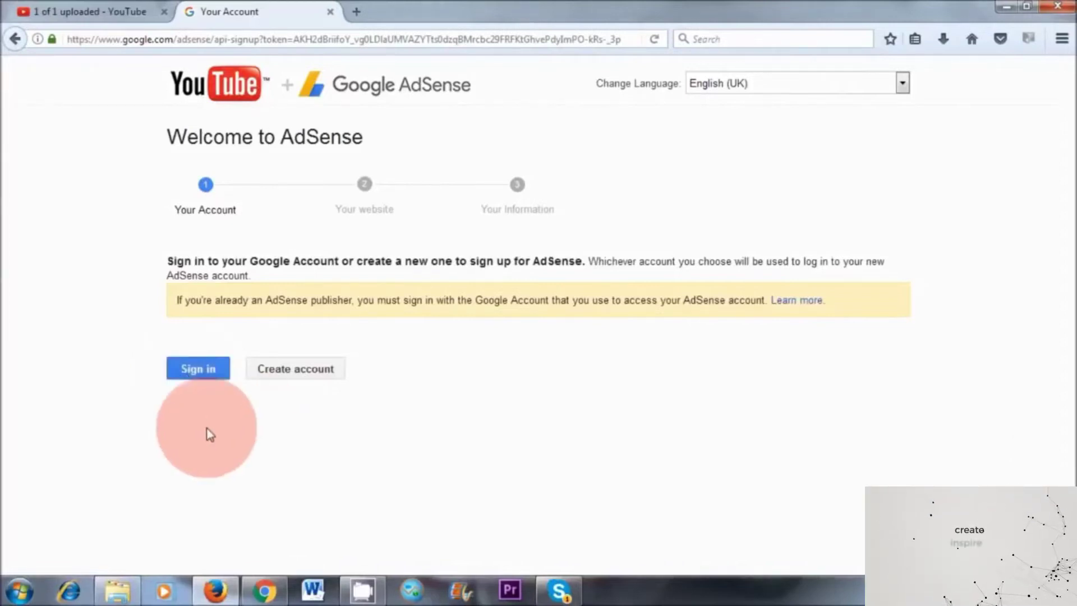
pyautogui.click(197, 370)
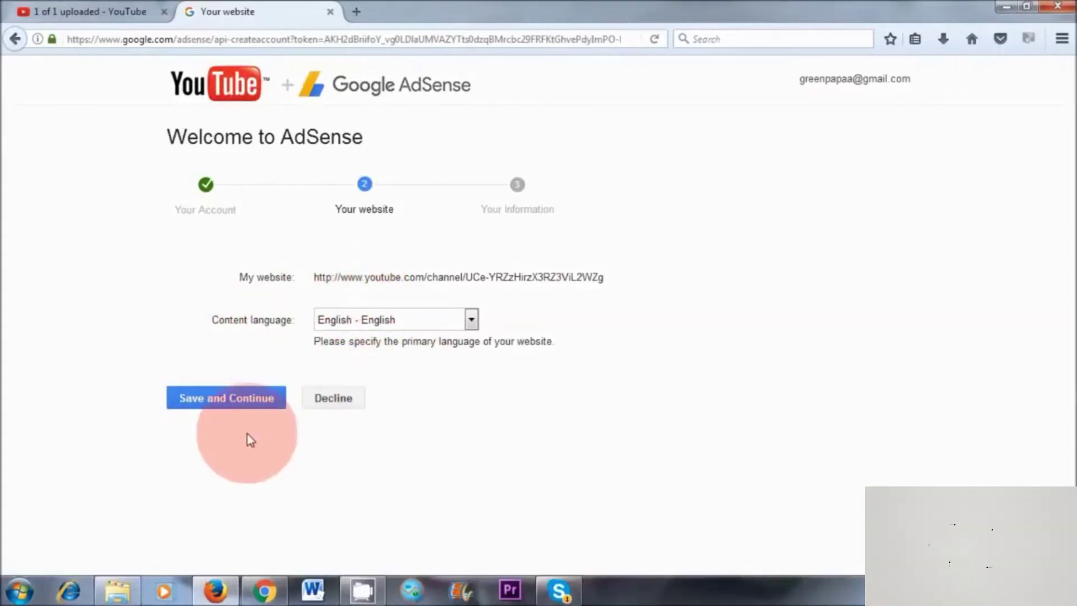
pyautogui.click(250, 403)
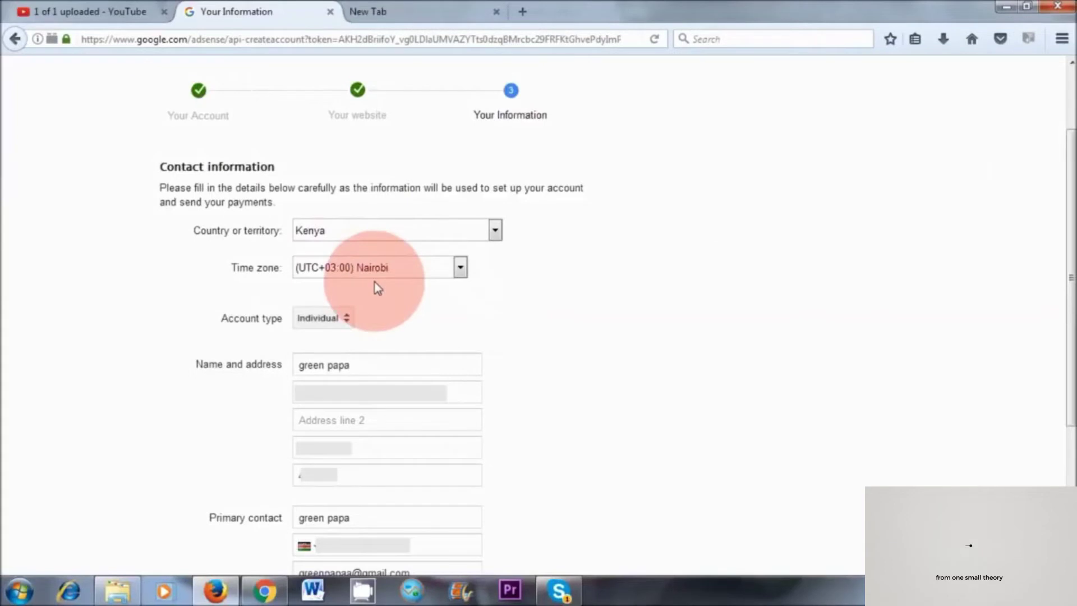
# - Check the time zone options, keep (UTC+03:00) Nairobi, and fill in the primary contact's phone number
pyautogui.click(462, 269)
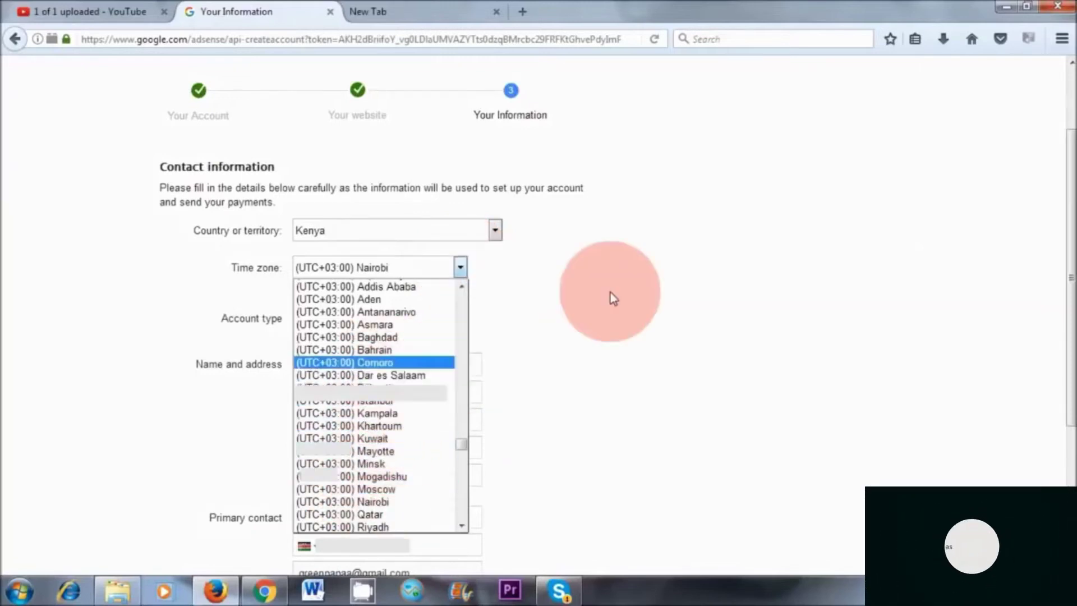
pyautogui.click(613, 297)
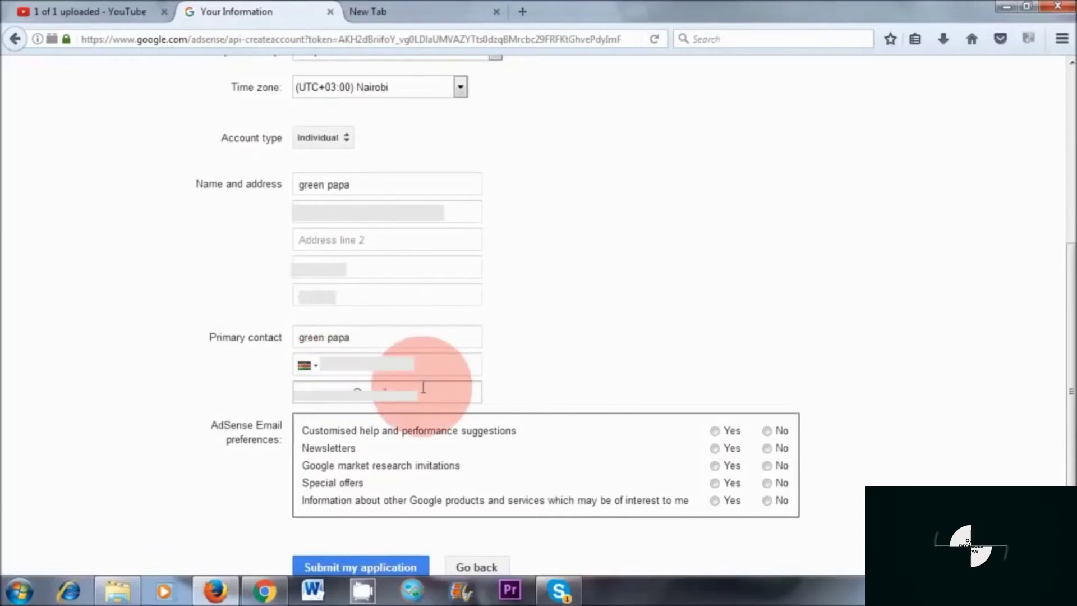
pyautogui.click(353, 374)
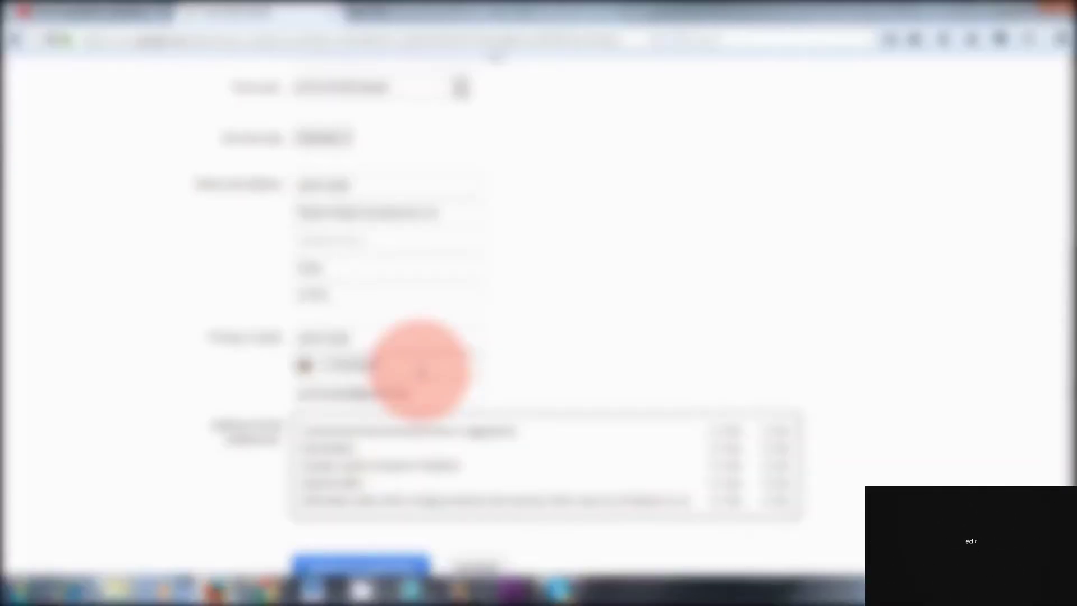
# - Set all five AdSense email preferences to No and submit the AdSense application
pyautogui.scroll(-1, 421, 370)
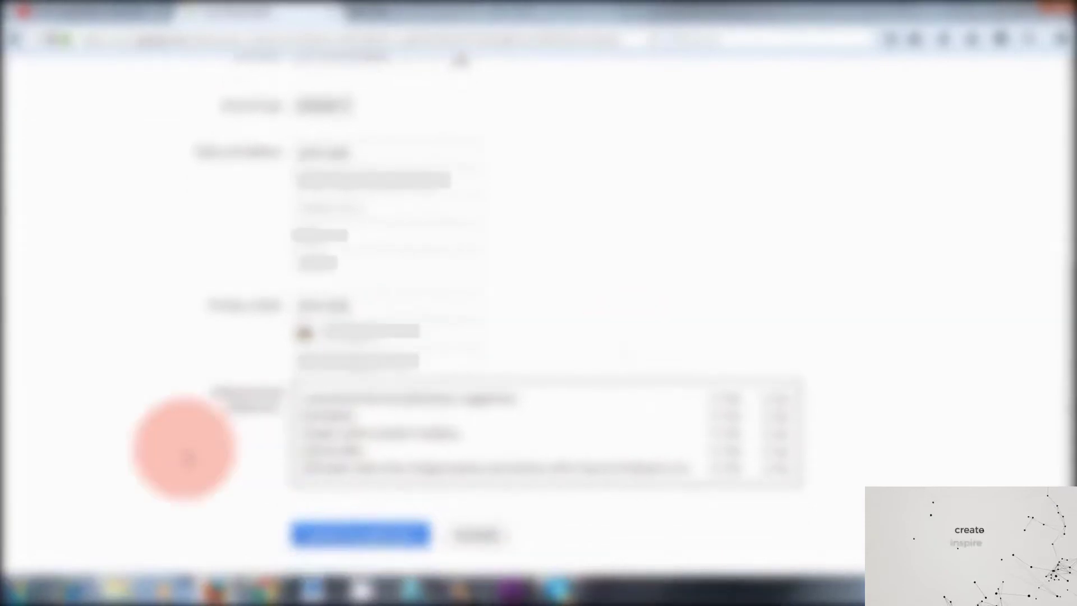
pyautogui.click(767, 398)
pyautogui.click(766, 416)
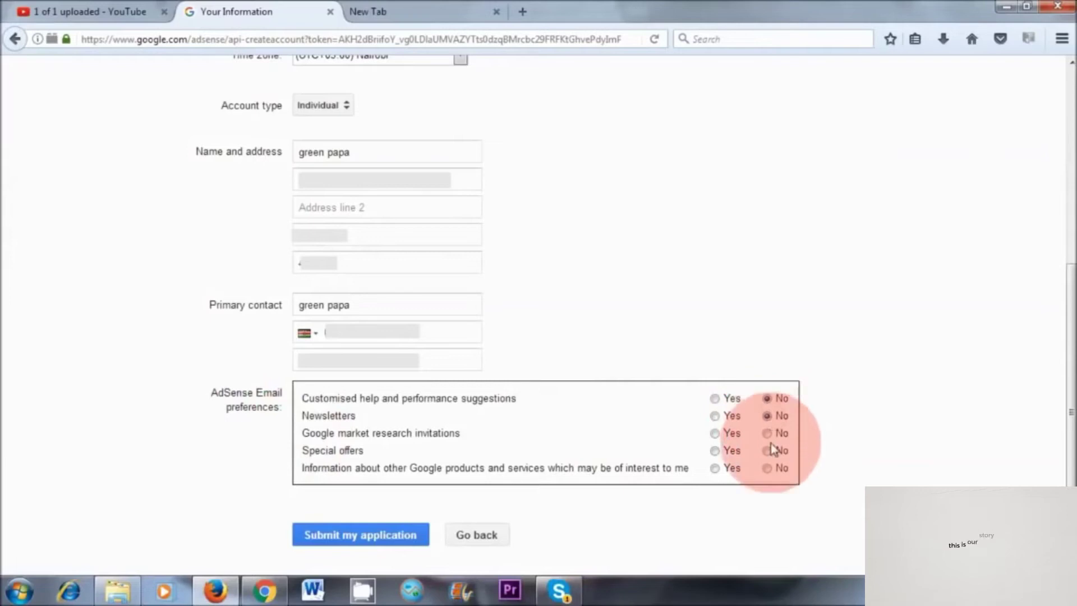
pyautogui.click(767, 433)
pyautogui.click(766, 450)
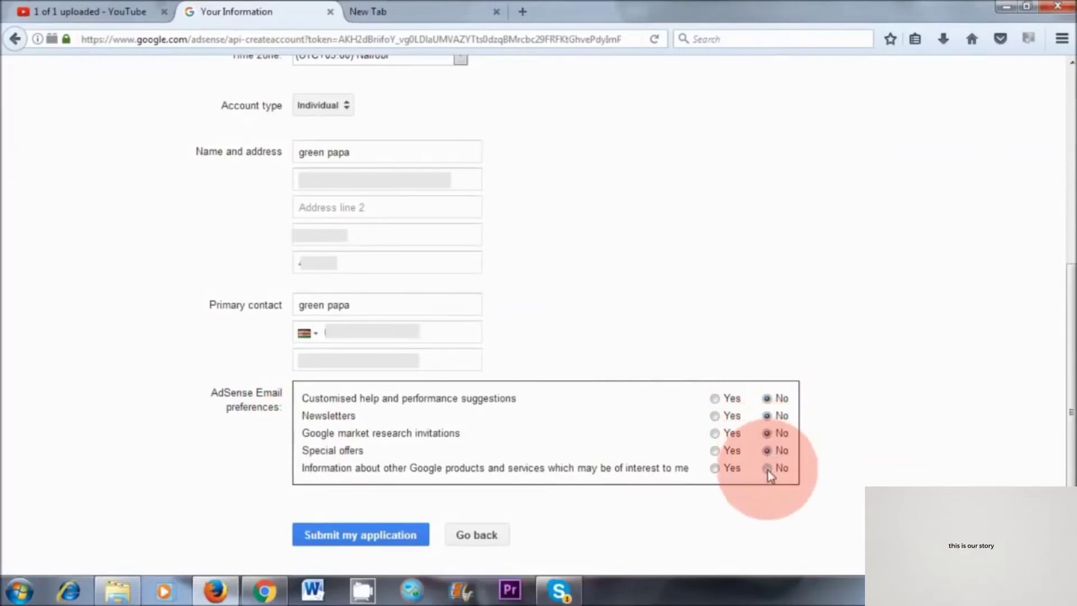
pyautogui.click(766, 468)
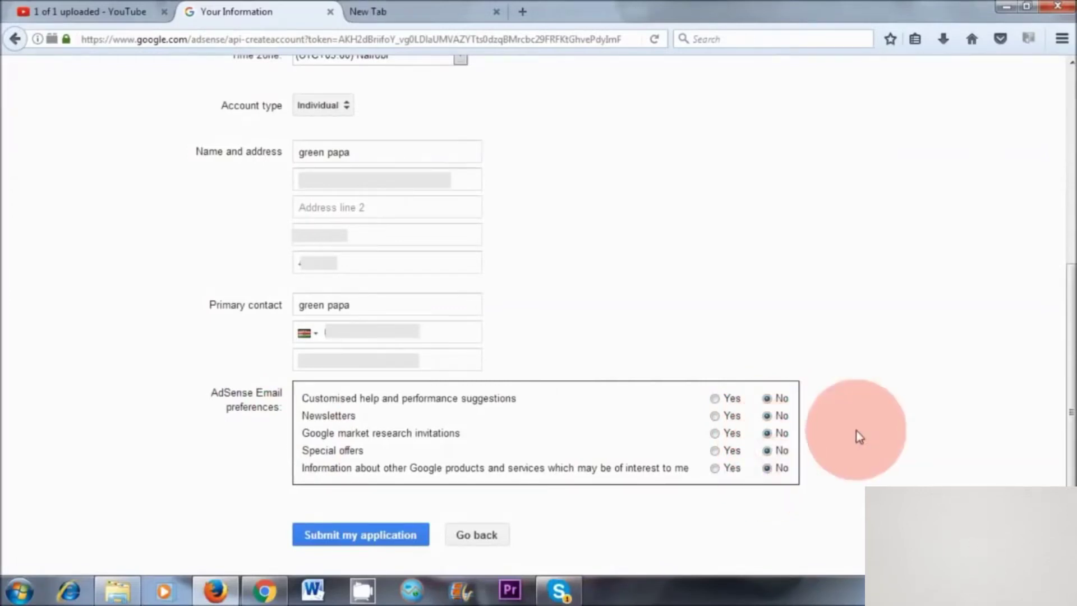
pyautogui.click(364, 537)
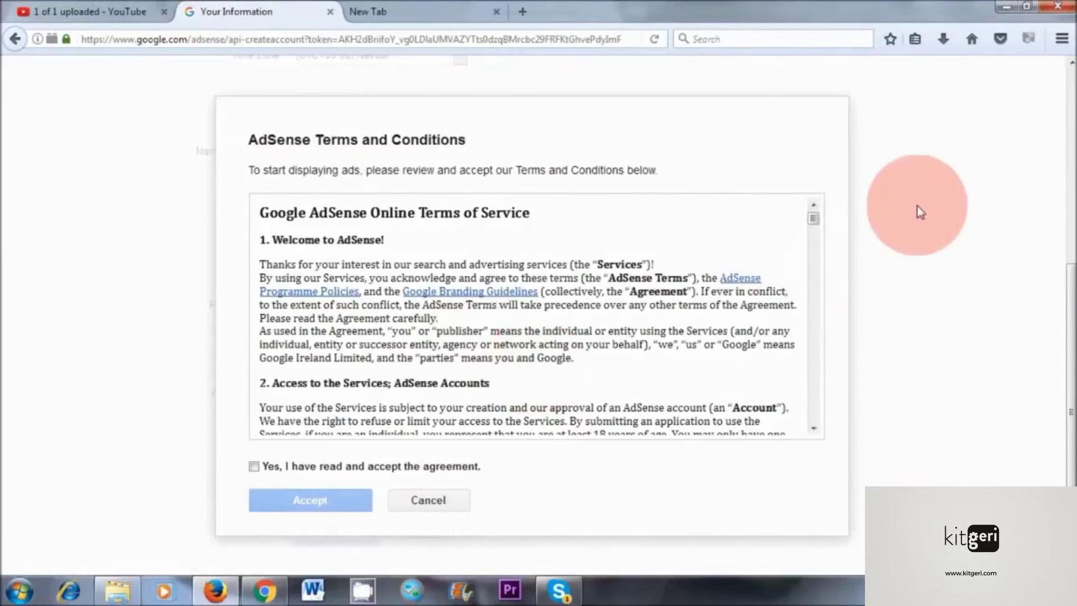
# - Read through the AdSense Terms and Conditions to the end and accept the agreement
pyautogui.moveTo(815, 223); pyautogui.dragTo(811, 423)
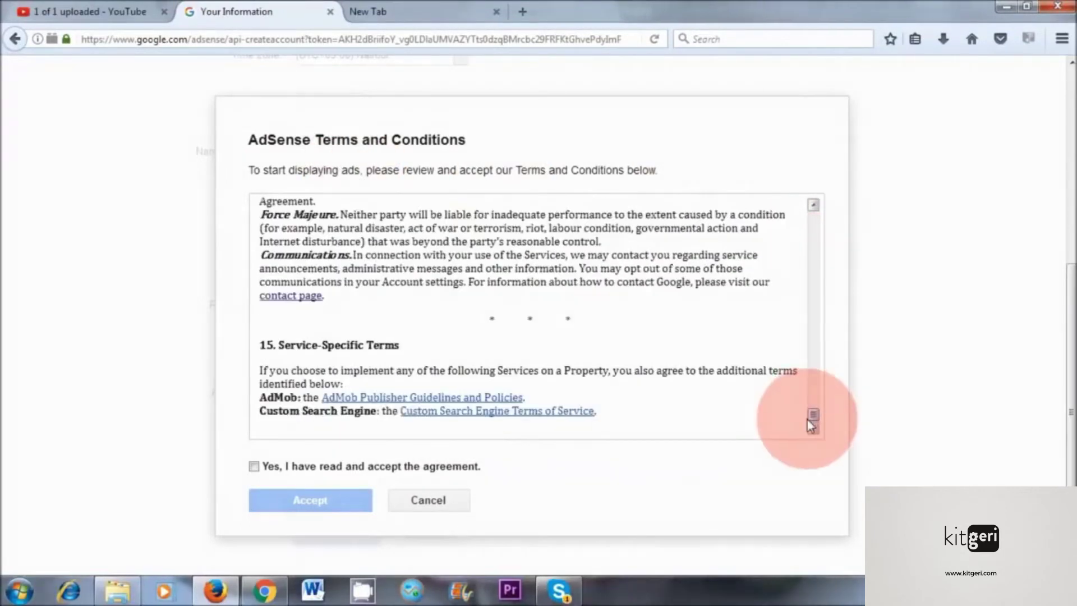
pyautogui.click(252, 469)
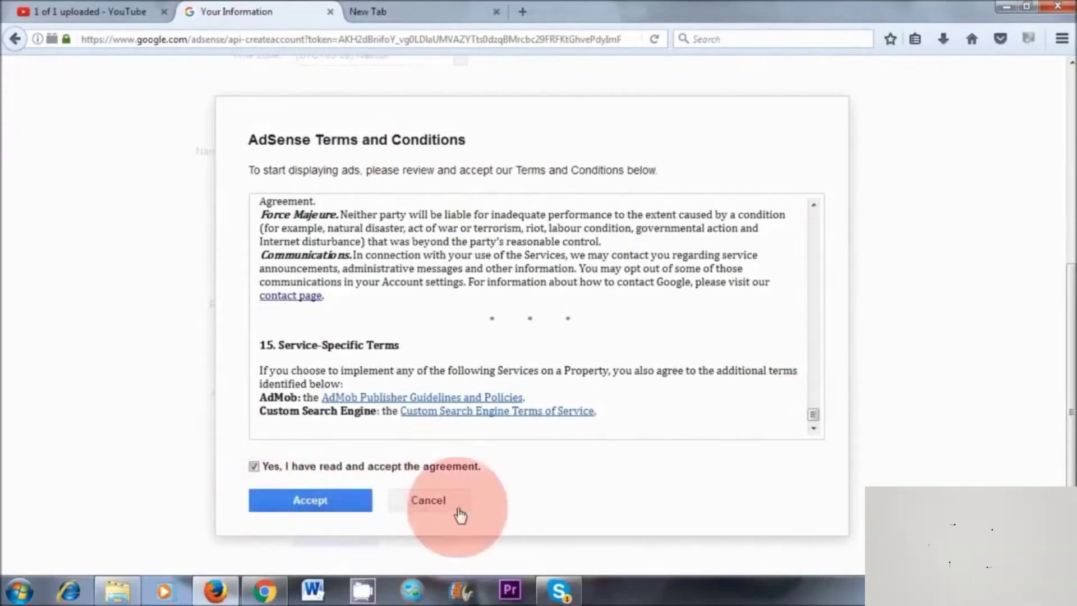
pyautogui.click(302, 505)
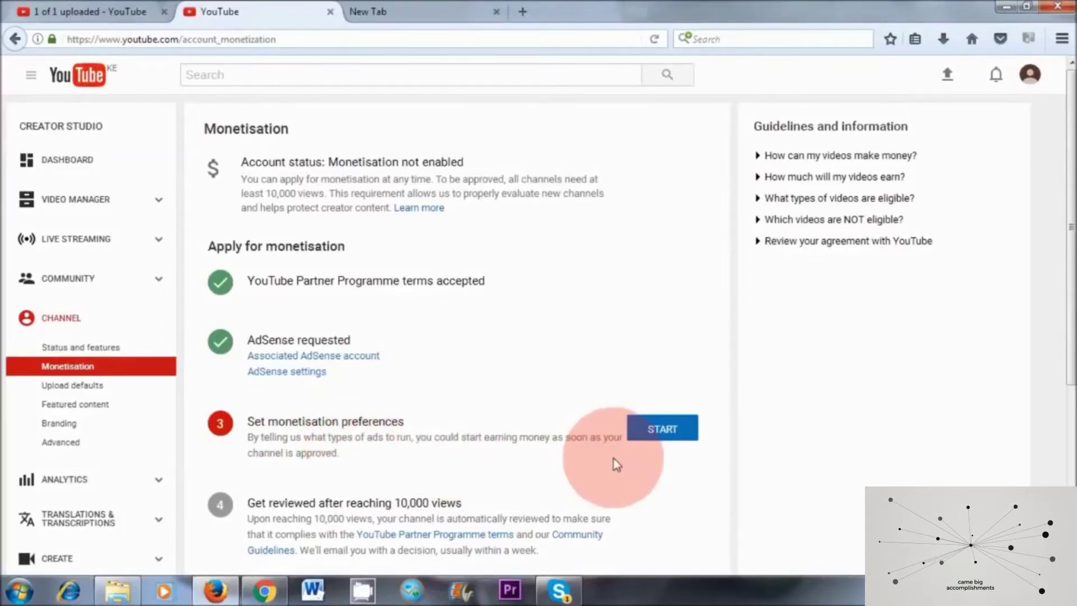
# - Save the monetisation preferences to monetise all existing and future videos with overlay ads, sponsored cards and skippable video ads
pyautogui.click(665, 432)
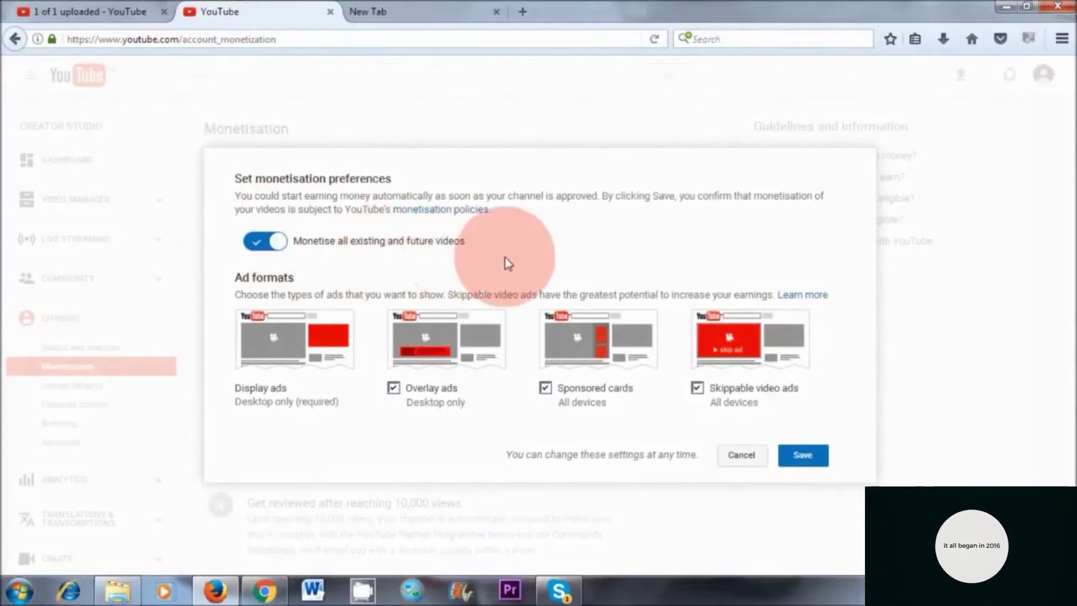
pyautogui.click(803, 456)
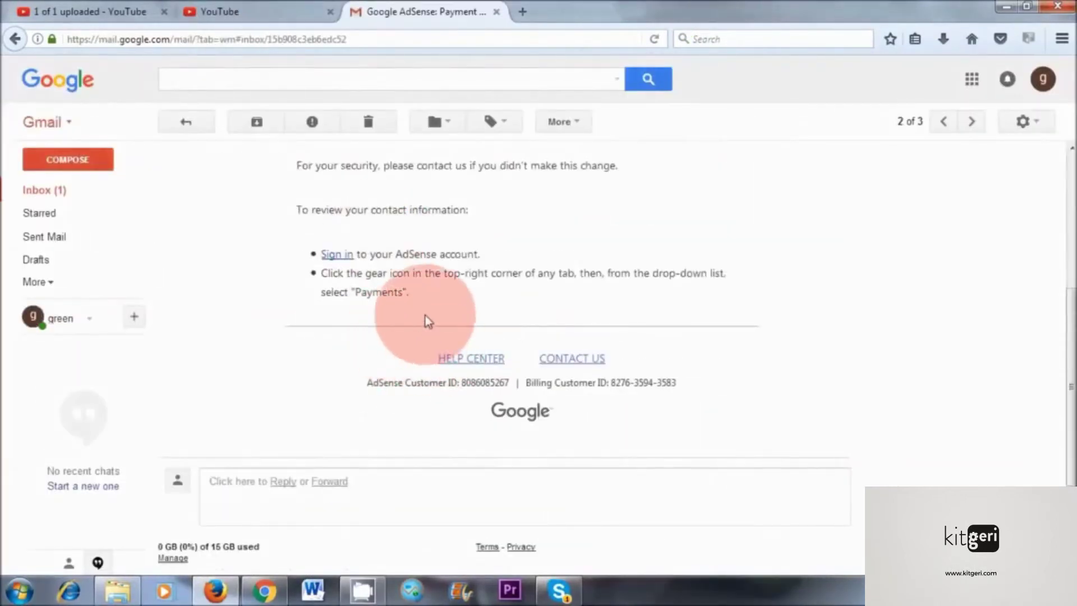
# - Review the AdSense payment contact email and search Google for "adsense" in a new browser tab
pyautogui.scroll(3, 387, 376)
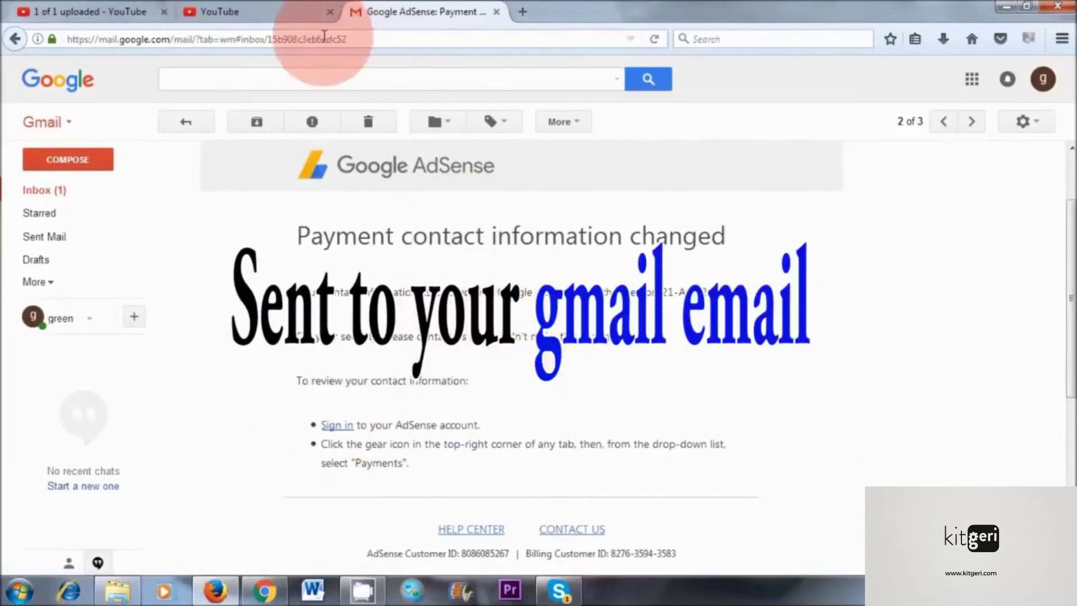
pyautogui.click(522, 12)
pyautogui.write('google.com')
pyautogui.press('Return')
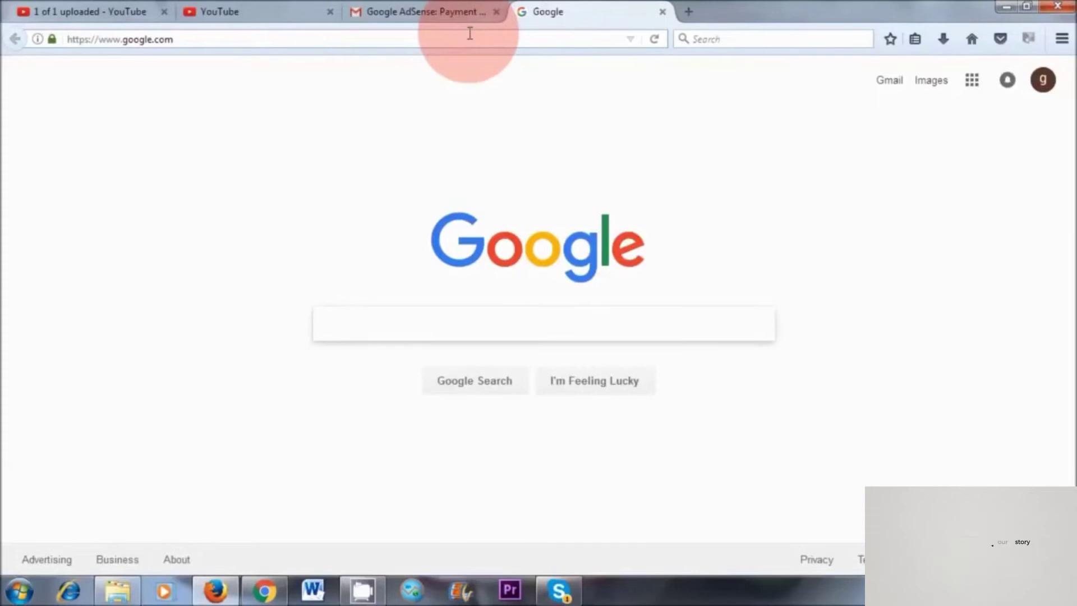
pyautogui.write('ads')
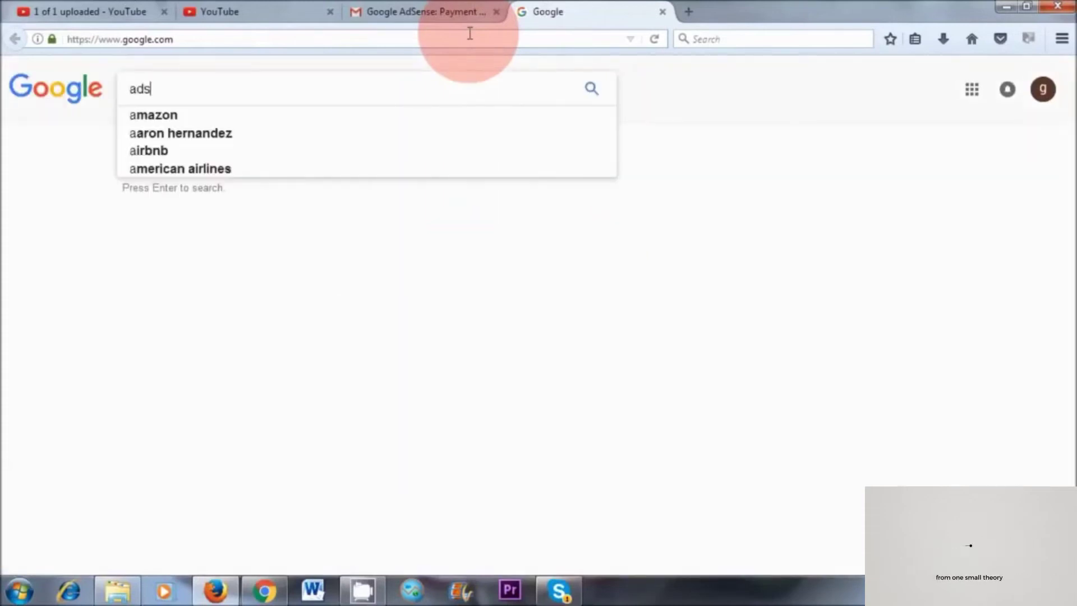
pyautogui.write('ense')
pyautogui.press('Return')
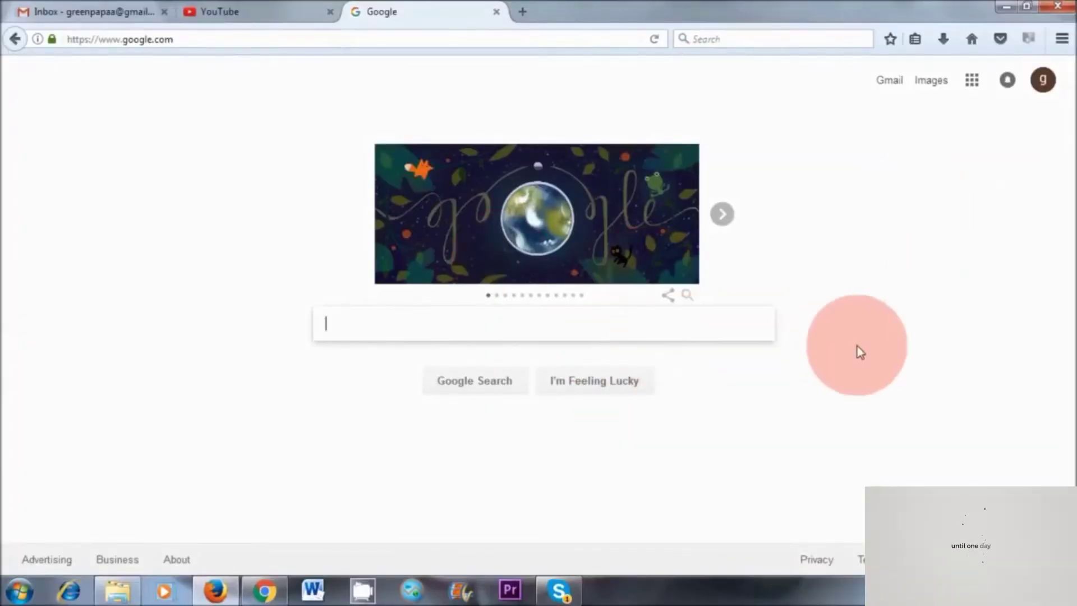
# - Open the Google AdSense account through a Google search for "adsense" and dismiss the new homepage introduction
pyautogui.write('adsense')
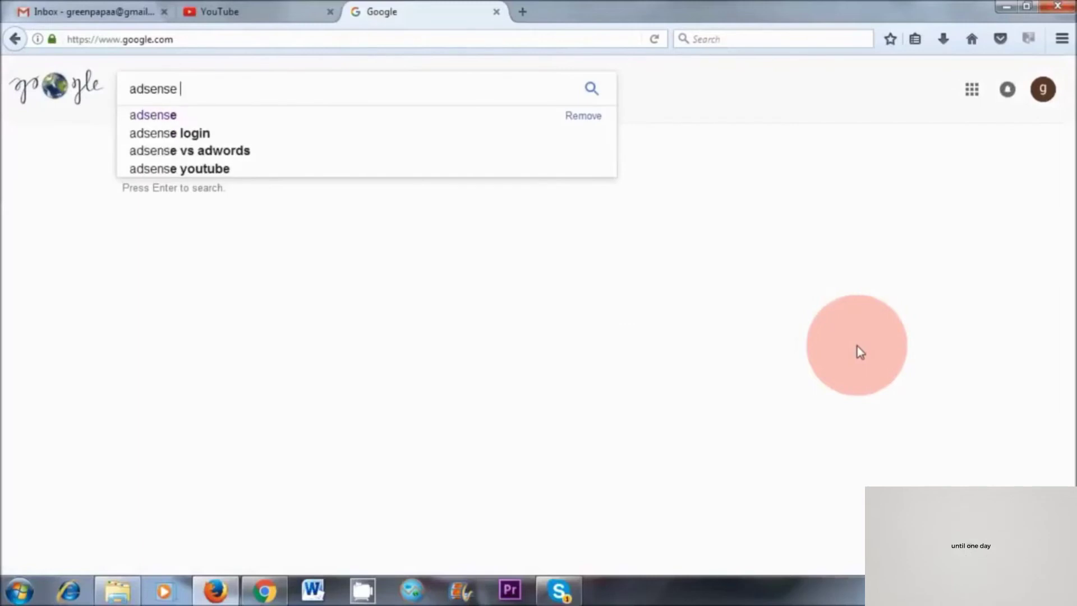
pyautogui.press('Return')
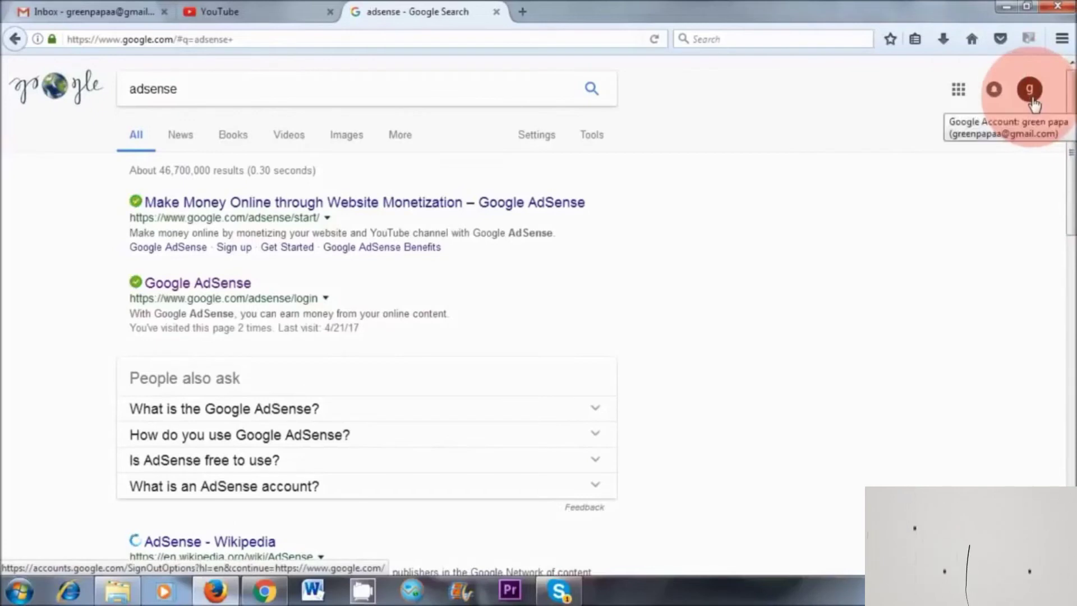
pyautogui.click(179, 283)
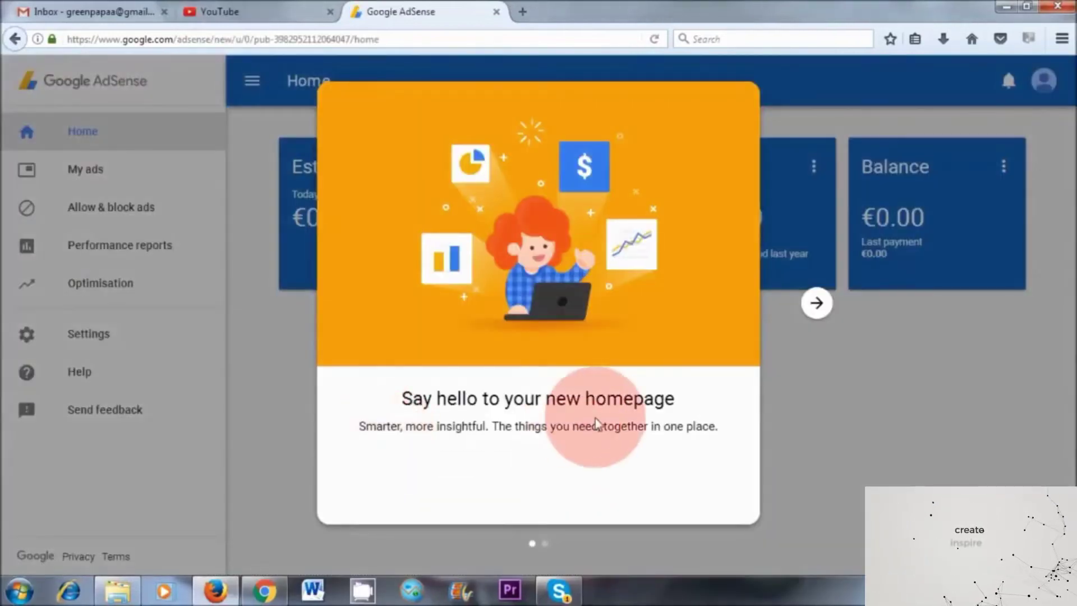
pyautogui.click(819, 442)
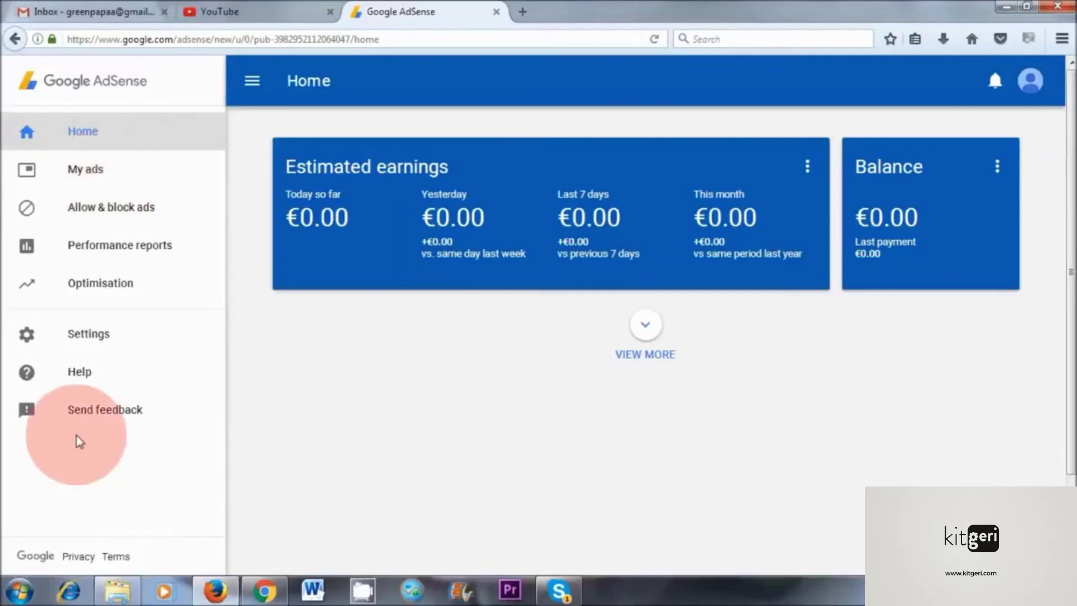
pyautogui.click(75, 336)
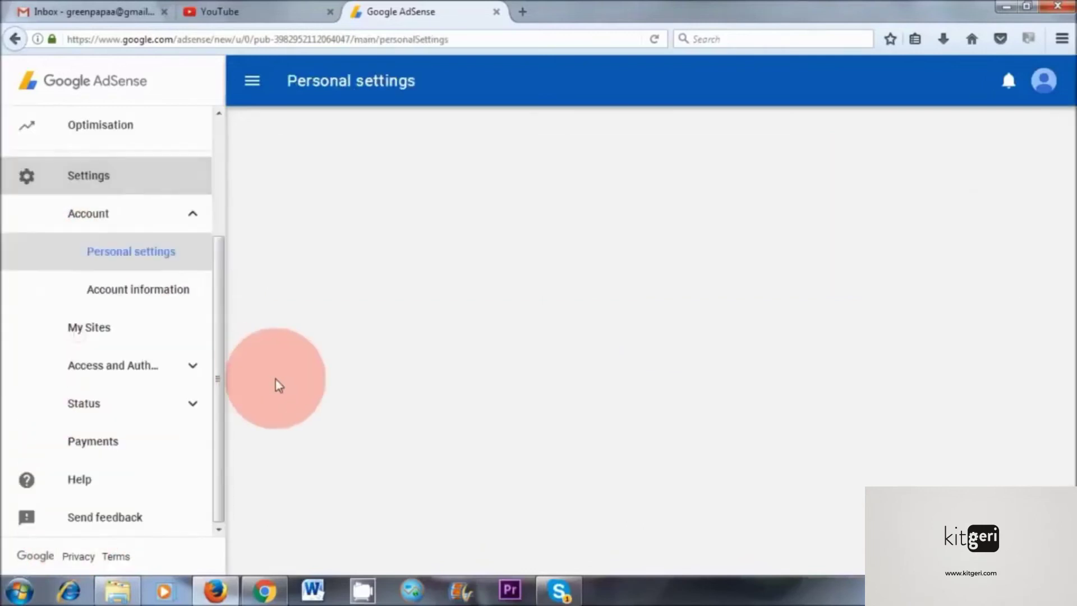
pyautogui.click(88, 333)
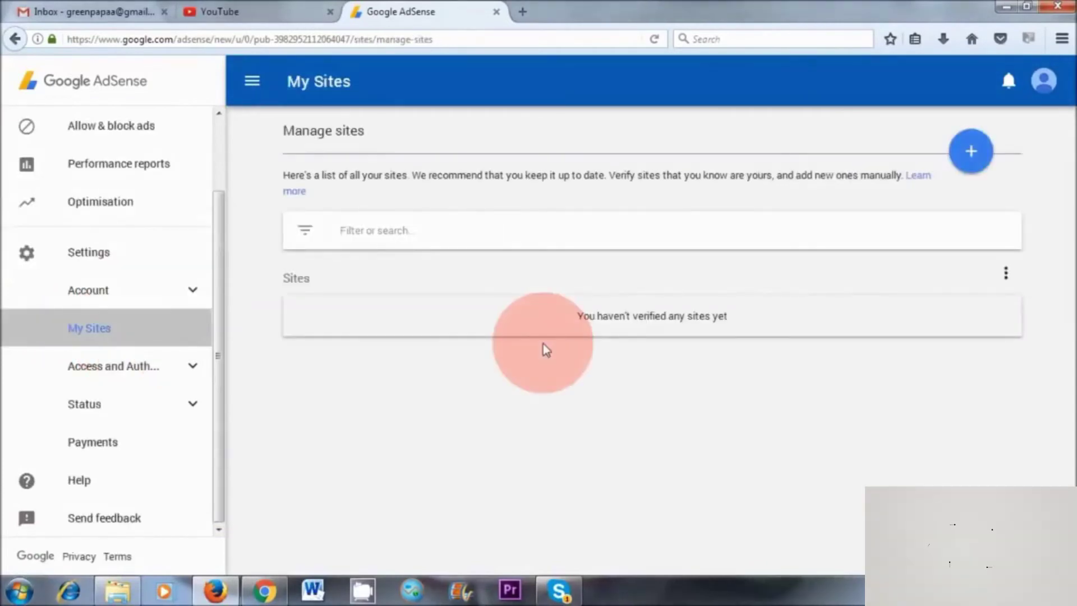
pyautogui.click(967, 163)
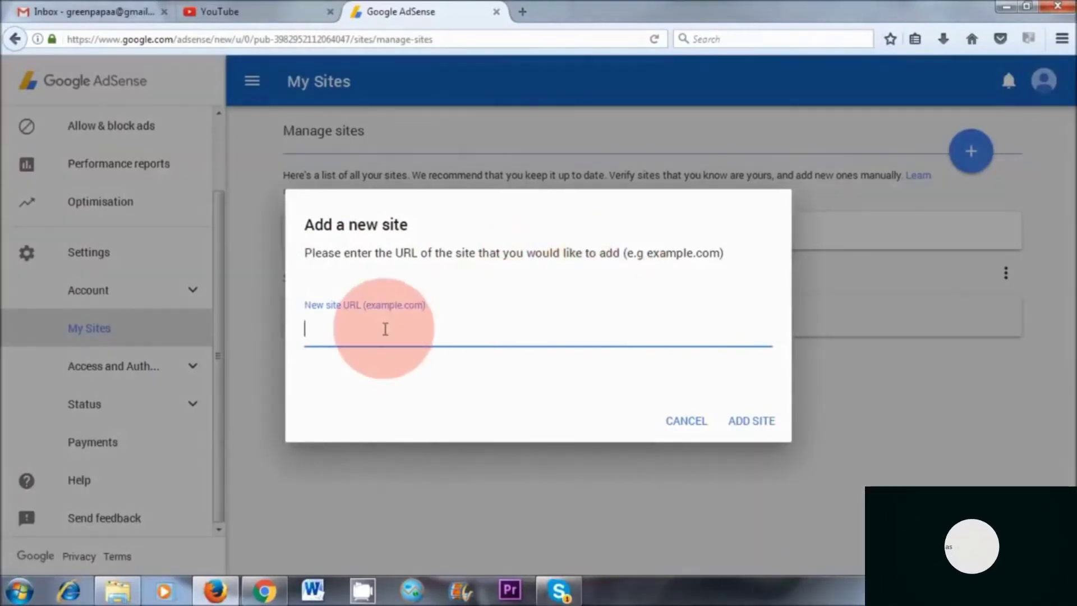
pyautogui.write('http://www.naturalvita.net/')
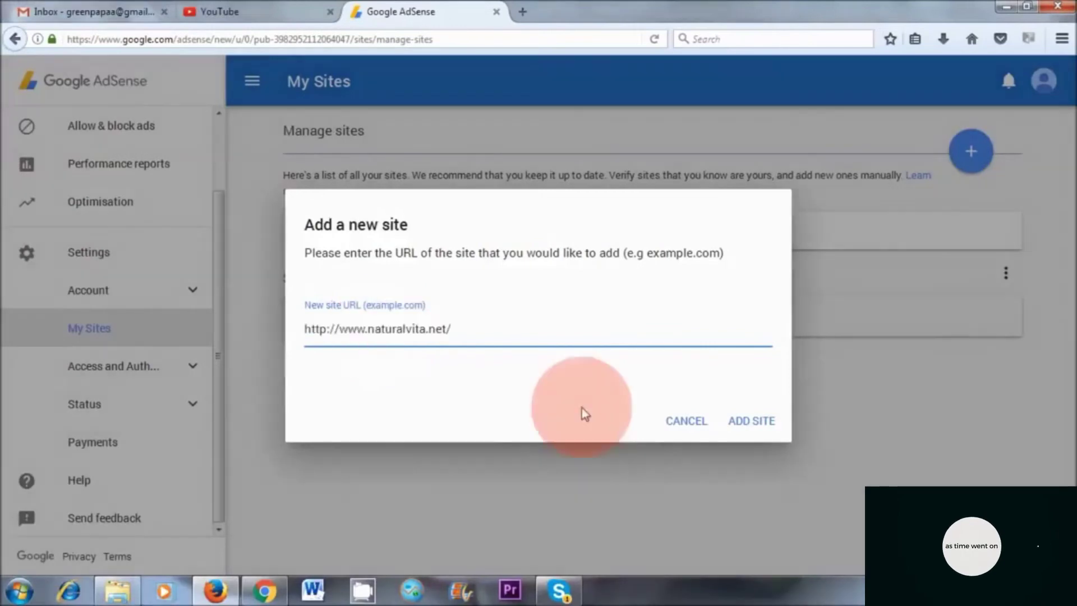
pyautogui.click(752, 421)
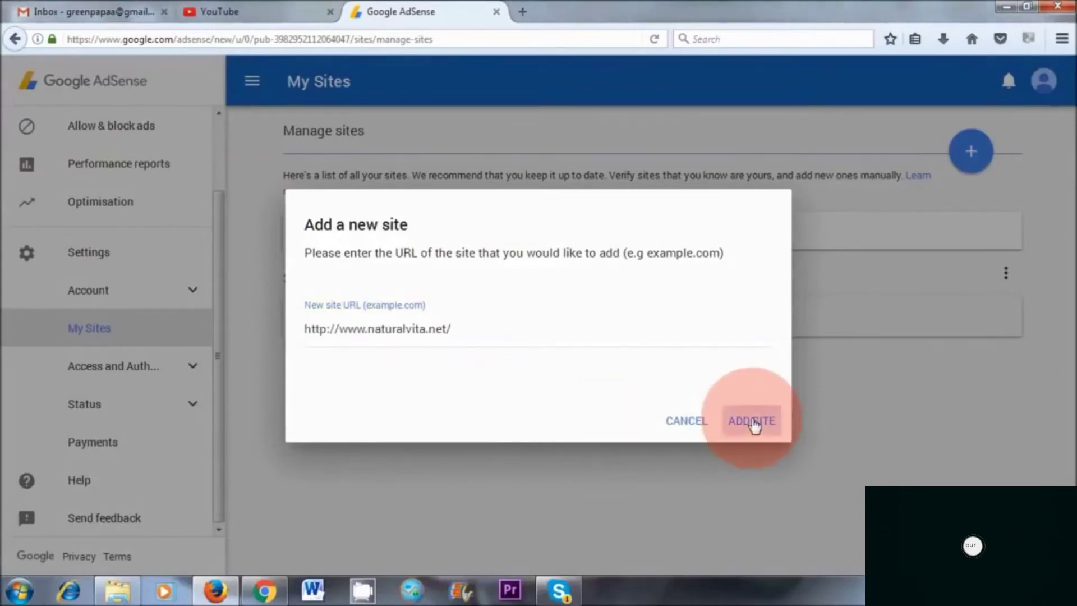
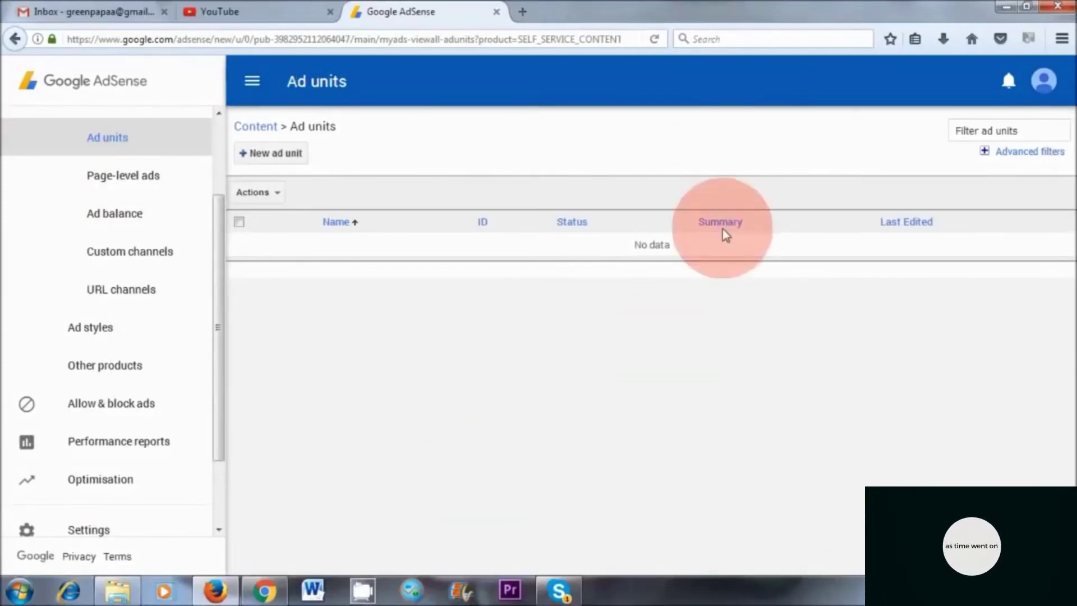
# - Start a new ad unit named "ad 1" and examine the sidebar ad on the Naturalvita meditation blog post in Chrome
pyautogui.click(276, 157)
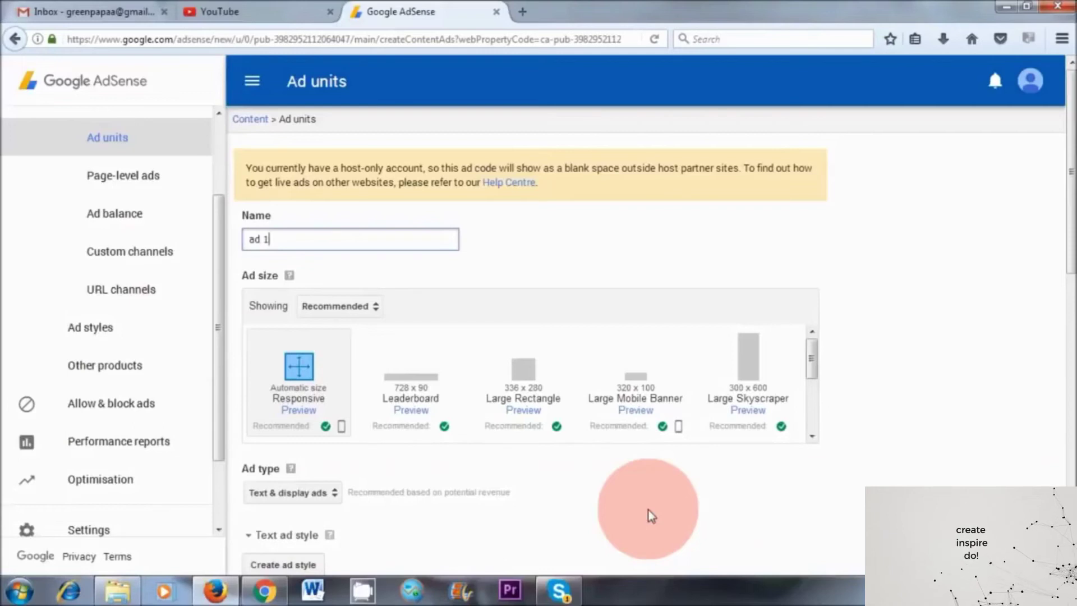
pyautogui.click(266, 592)
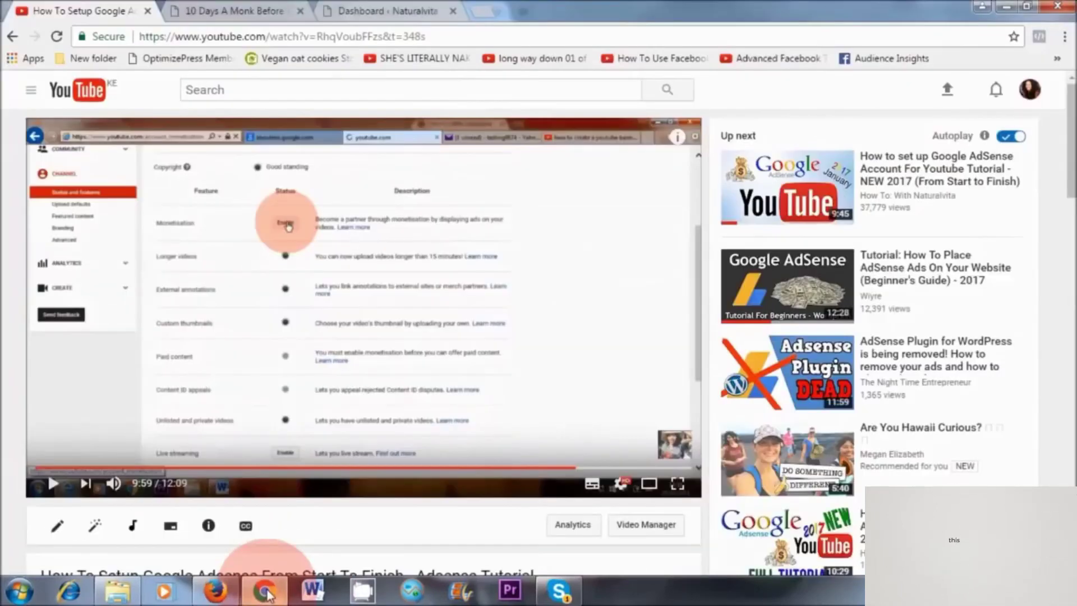
pyautogui.click(263, 12)
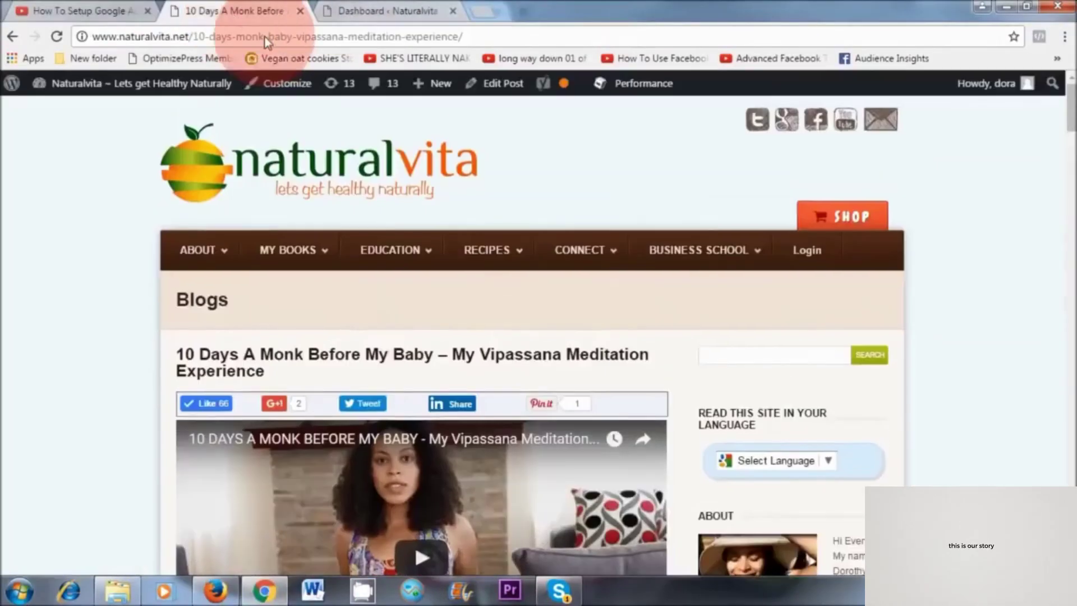
pyautogui.scroll(-5, 853, 288)
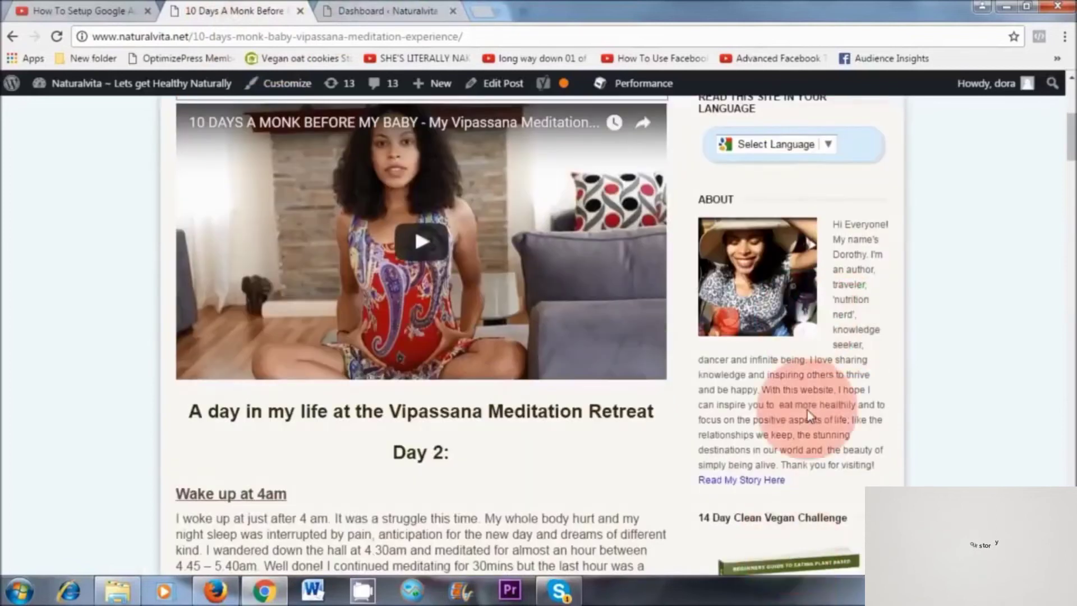
pyautogui.scroll(-20, 808, 414)
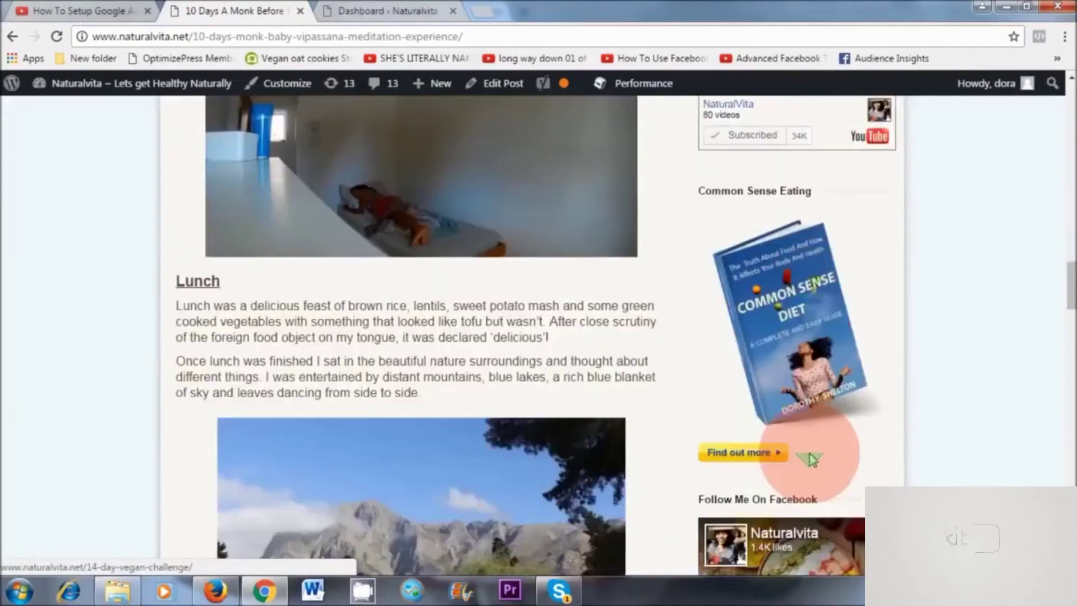
pyautogui.scroll(-20, 809, 459)
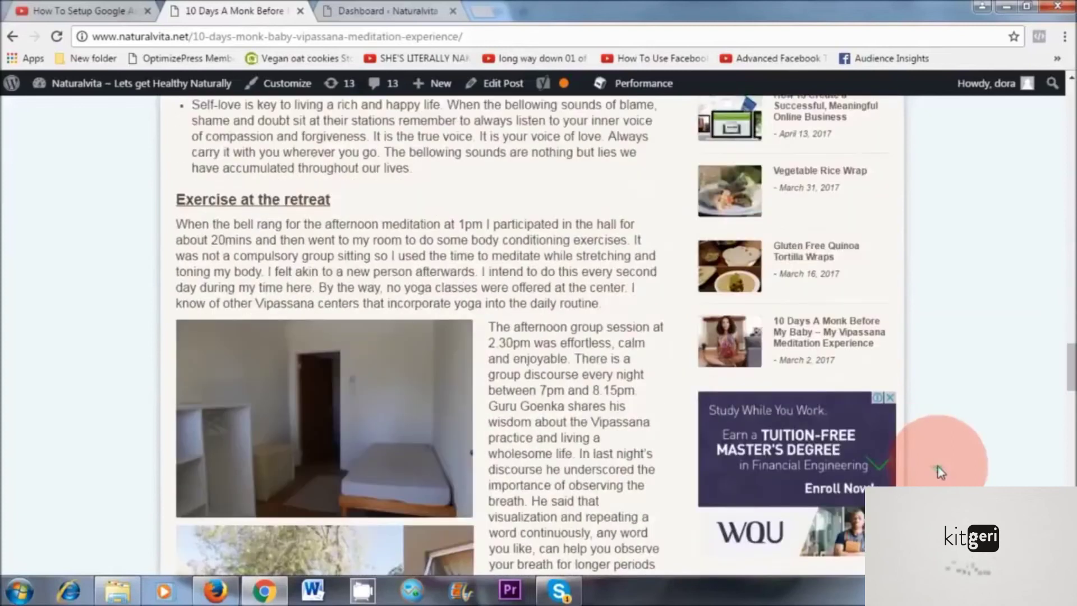
pyautogui.scroll(-4, 937, 466)
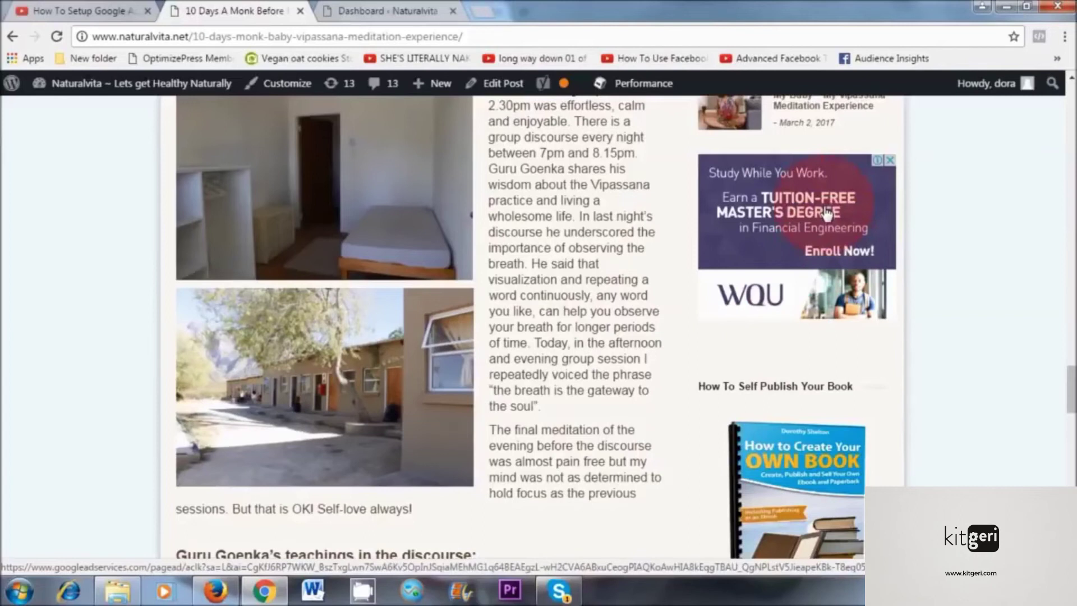
# - List the Rectangular ad sizes in AdSense in Firefox, and look over the blog post's content area in Chrome for ad placement
pyautogui.click(216, 589)
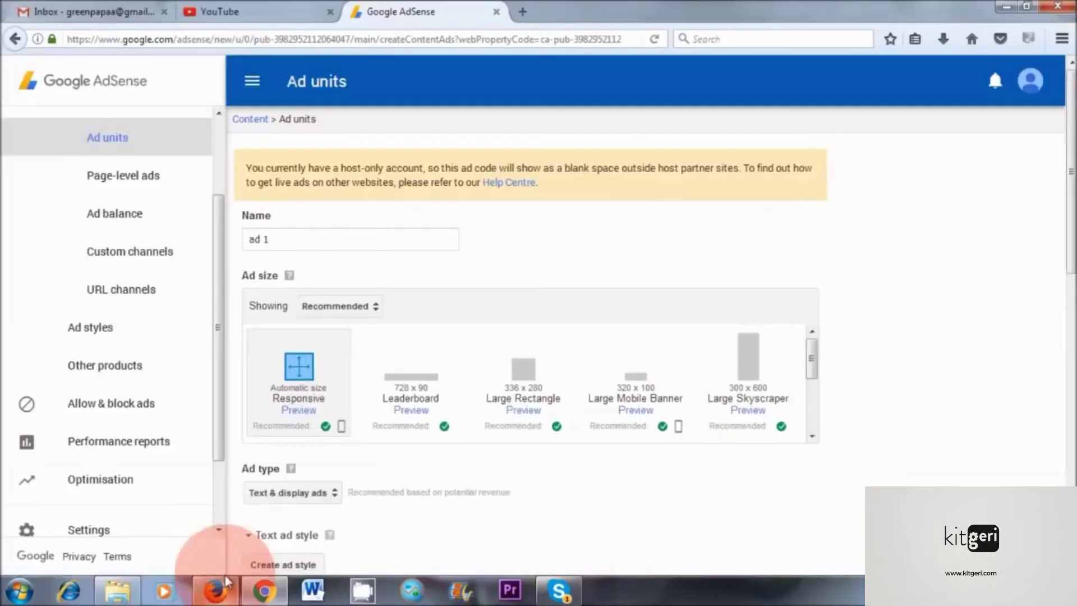
pyautogui.click(367, 307)
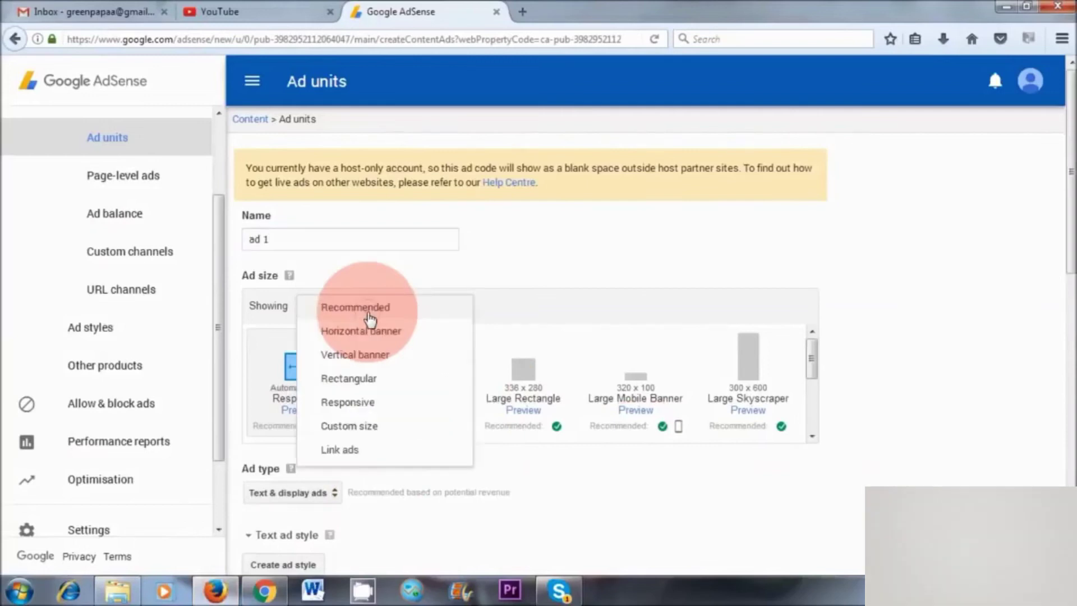
pyautogui.click(359, 379)
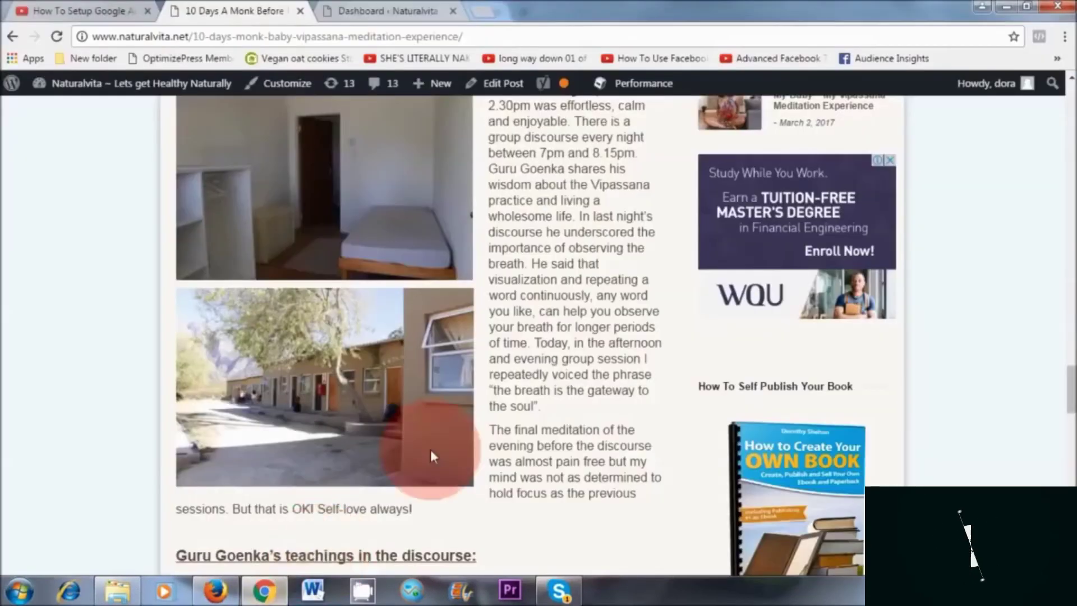
pyautogui.click(264, 589)
pyautogui.scroll(15, 518, 345)
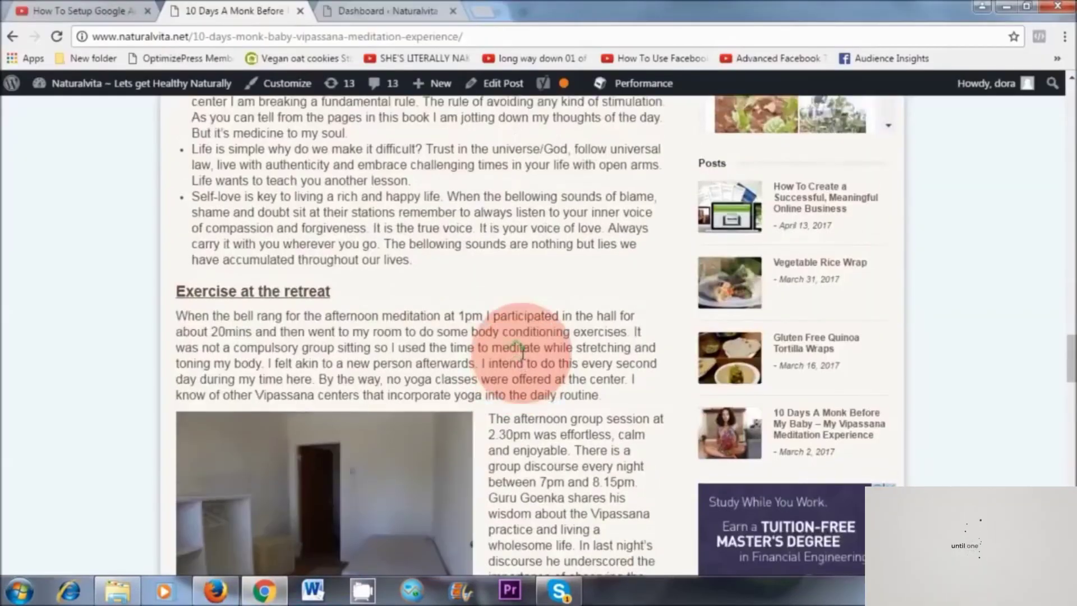
pyautogui.scroll(5, 291, 320)
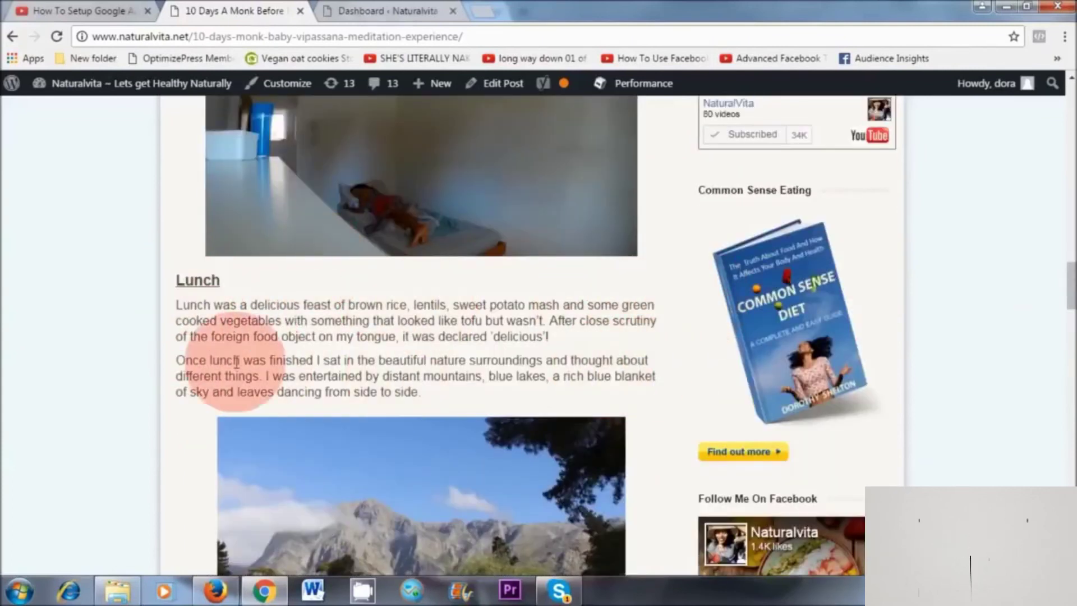
# - Return to AdSense in Firefox, view the Horizontal banner sizes, and choose the Rectangular 250 x 250 Square size for the ad unit
pyautogui.click(214, 591)
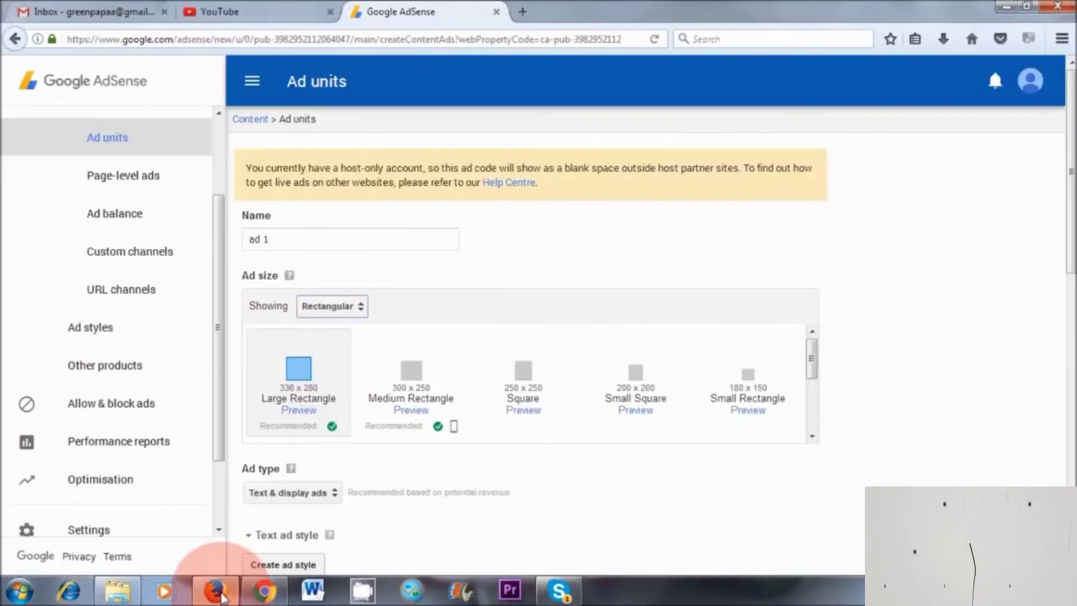
pyautogui.click(330, 317)
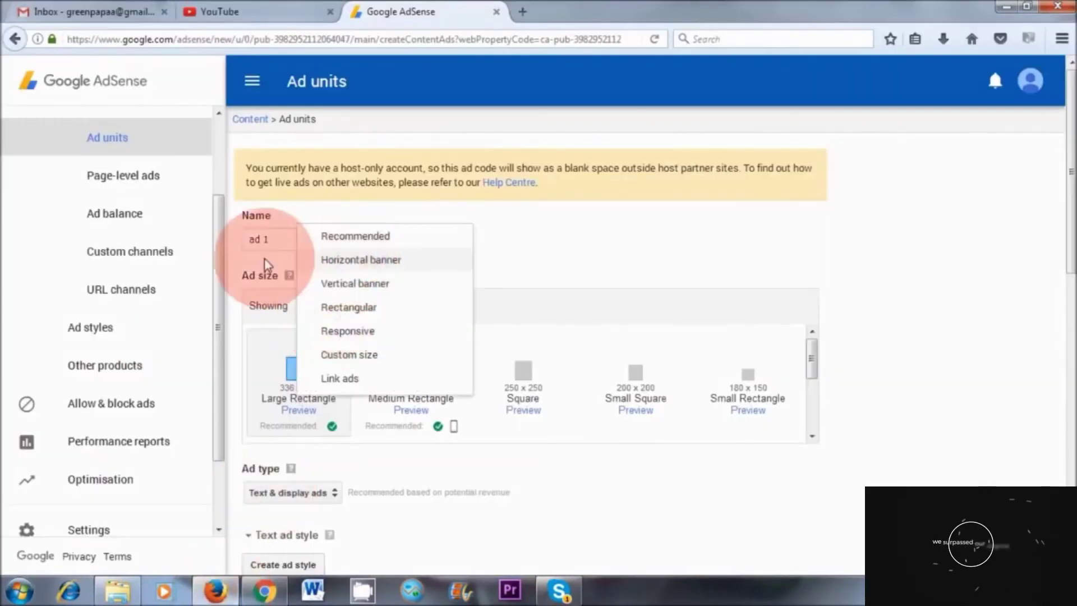
pyautogui.click(381, 259)
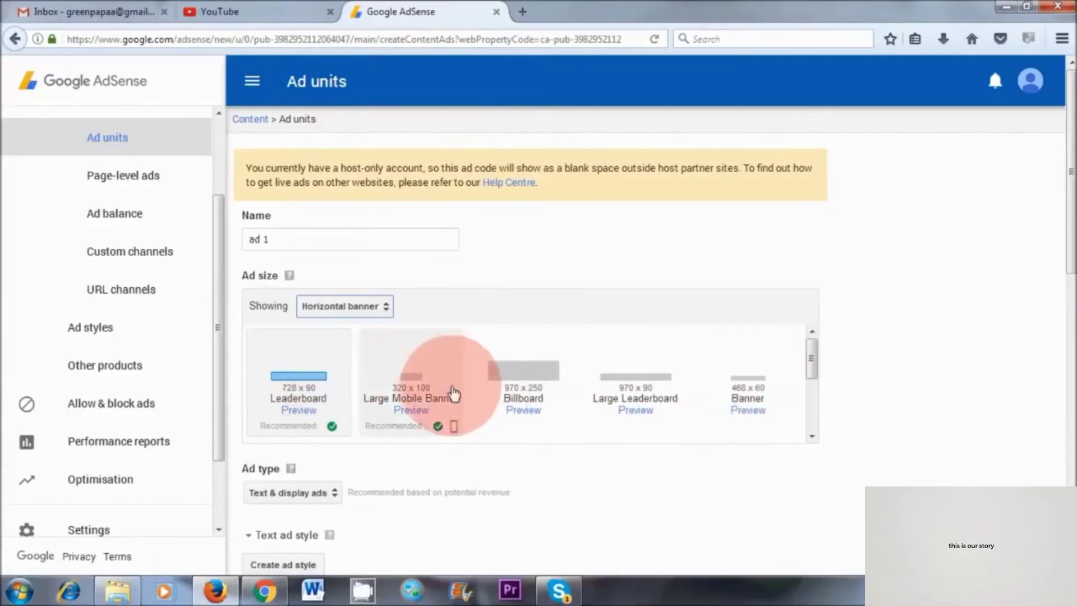
pyautogui.click(361, 305)
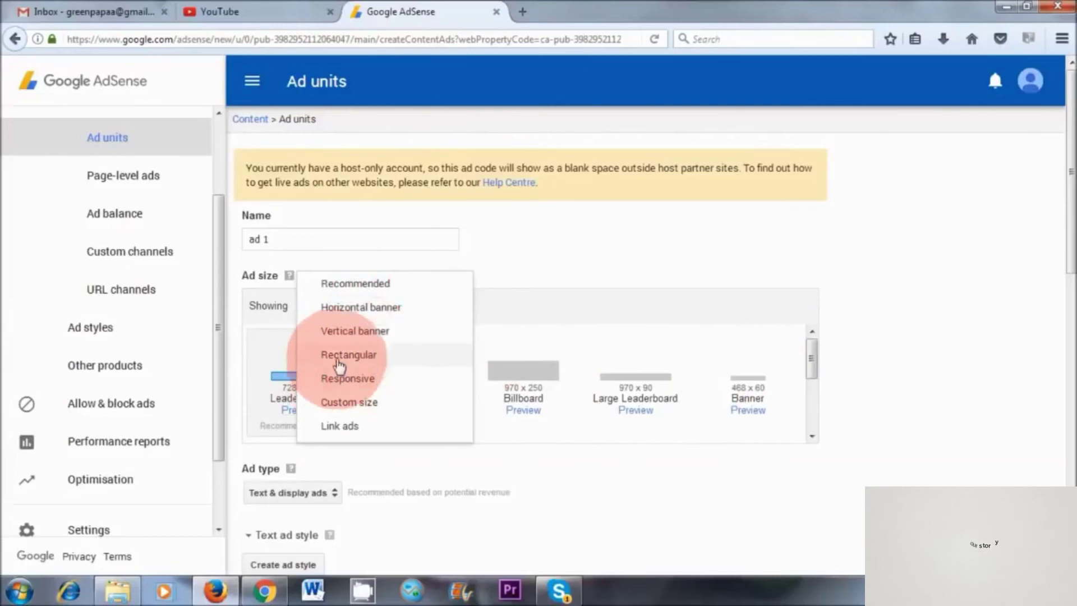
pyautogui.click(367, 358)
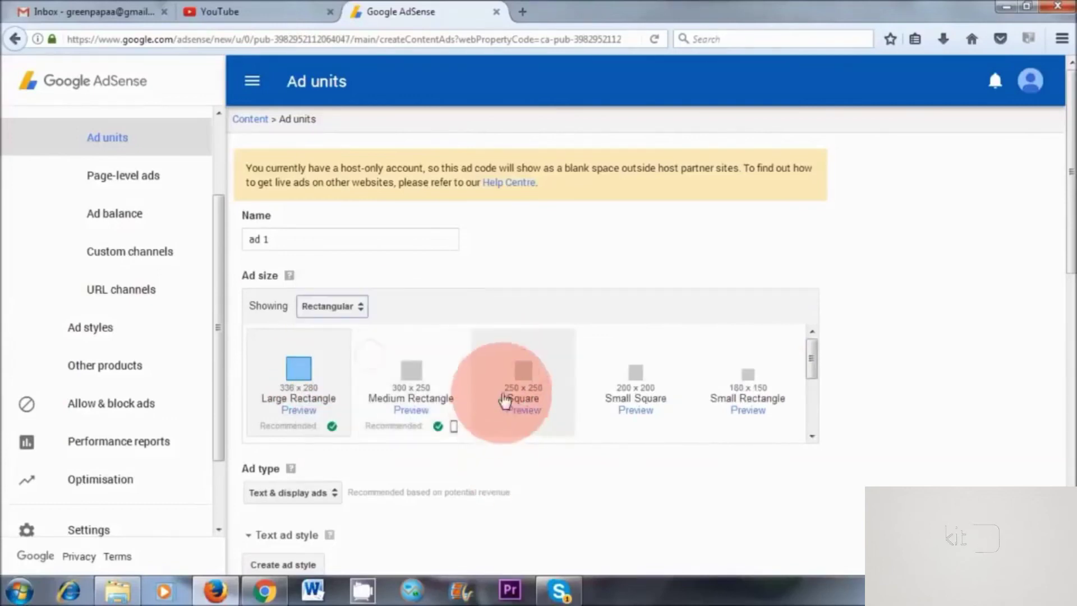
pyautogui.click(530, 405)
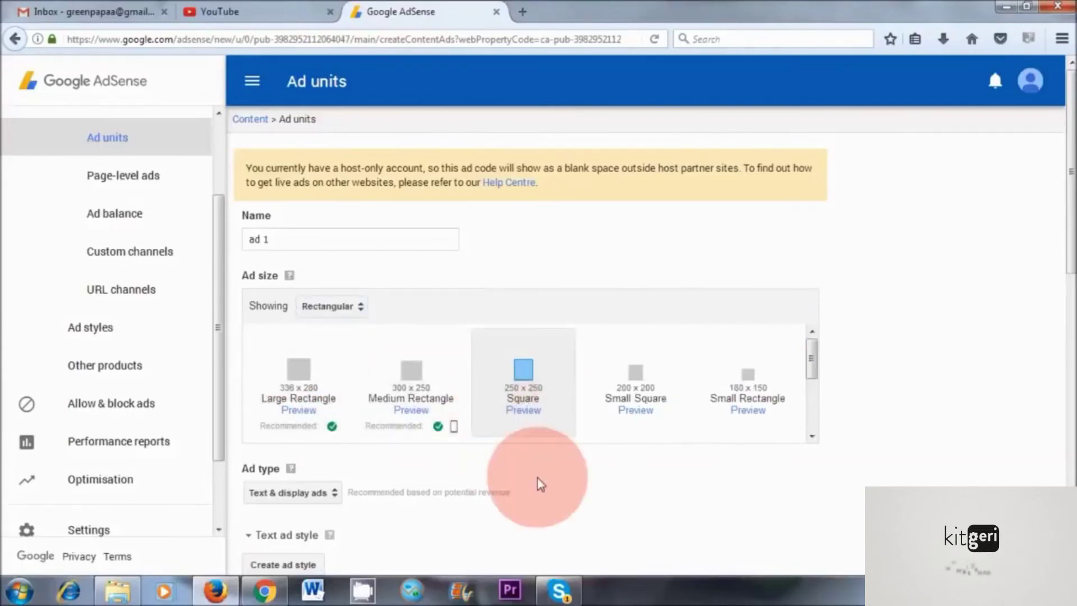
# - Review the ad unit's ad type setting and compare it with the live sidebar ad on the blog post in Chrome
pyautogui.scroll(-5, 539, 477)
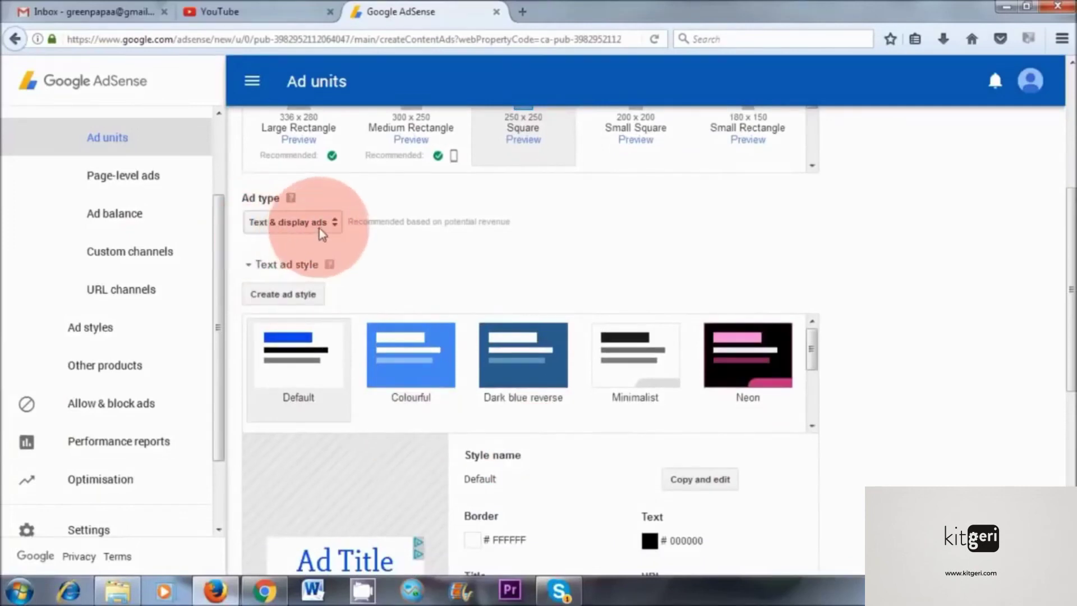
pyautogui.click(268, 592)
pyautogui.scroll(-5, 925, 413)
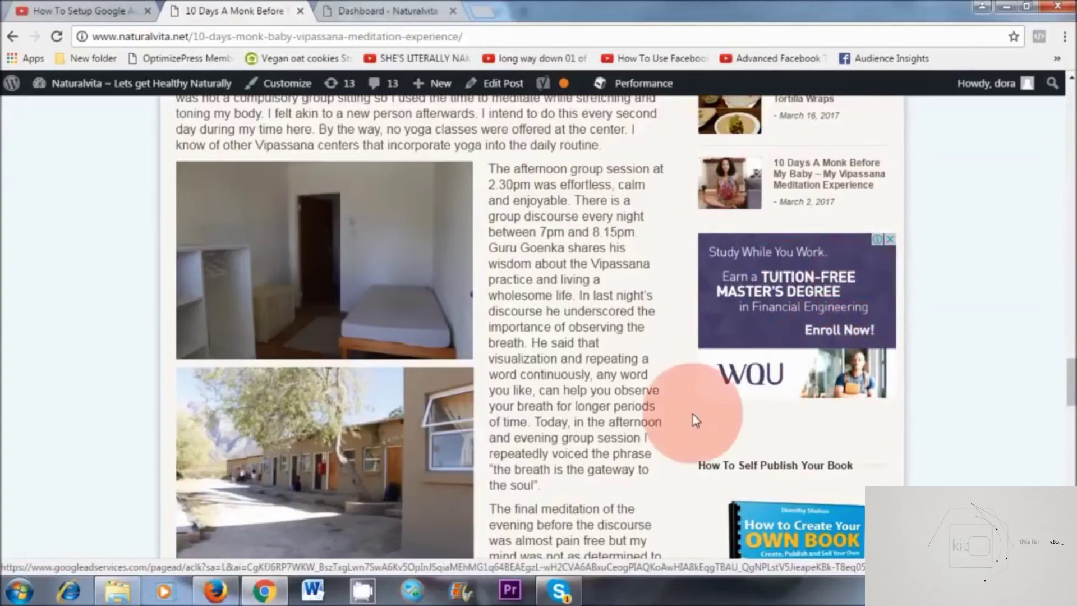
pyautogui.hotkey('alt', 'Tab')
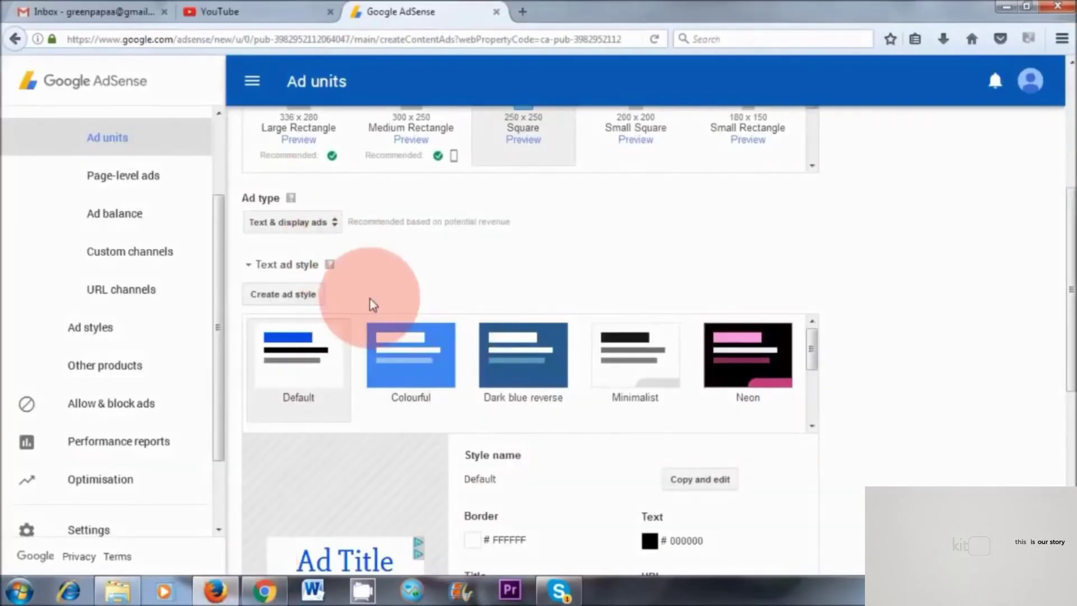
# - Select the Minimalist text ad style, open a copy of it for editing and name it "ad 1"
pyautogui.click(314, 264)
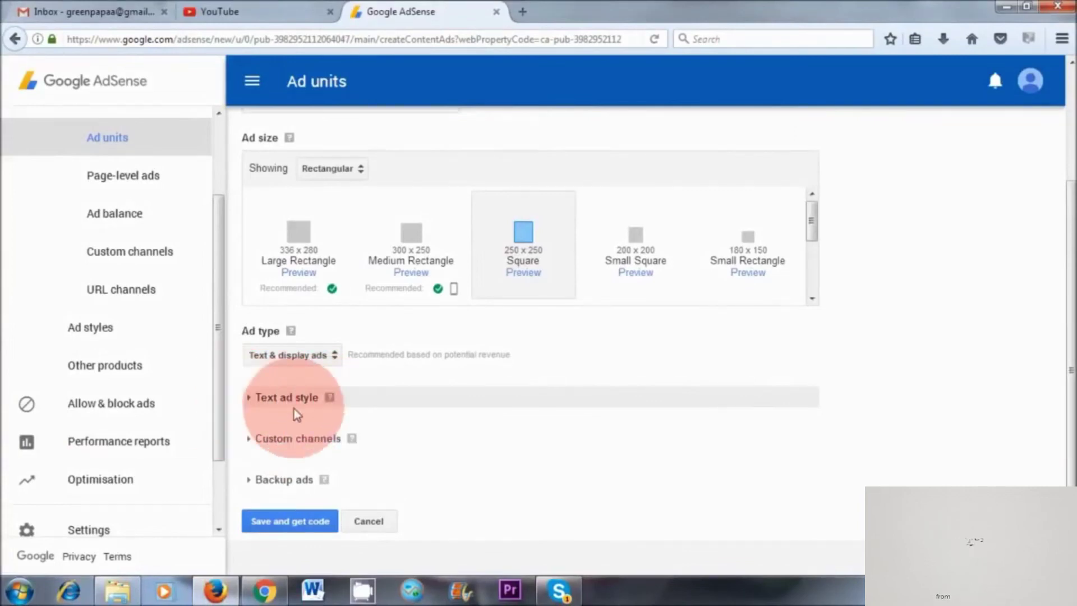
pyautogui.click(249, 399)
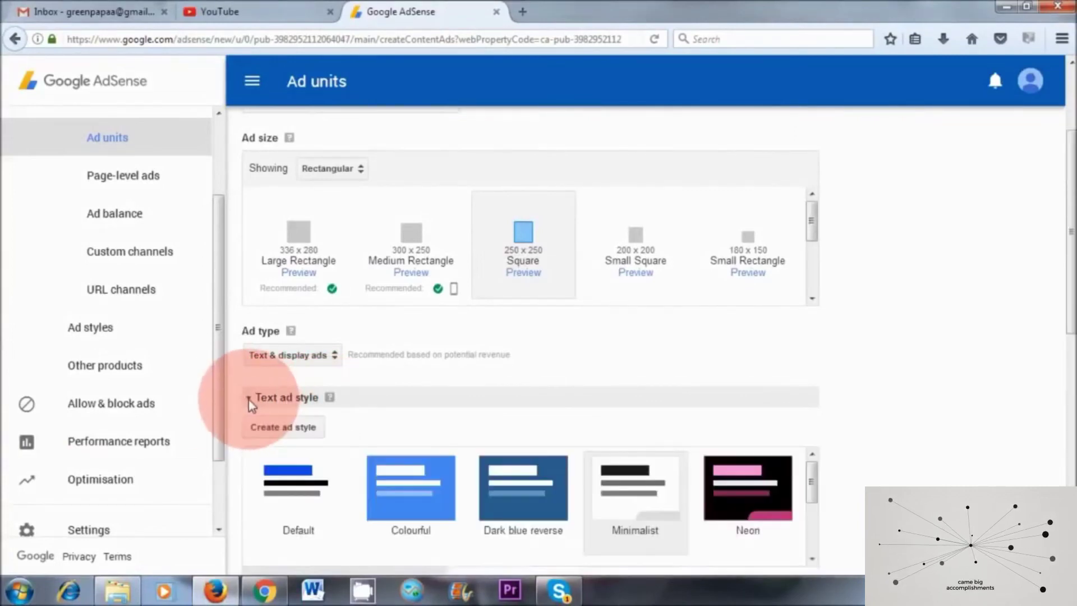
pyautogui.scroll(-5, 524, 412)
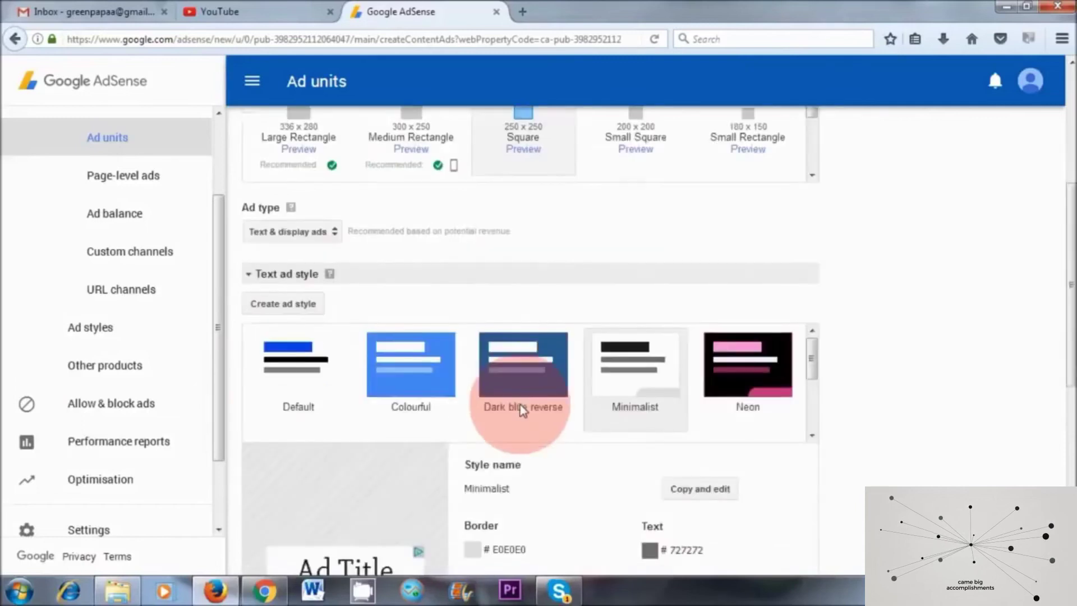
pyautogui.click(698, 349)
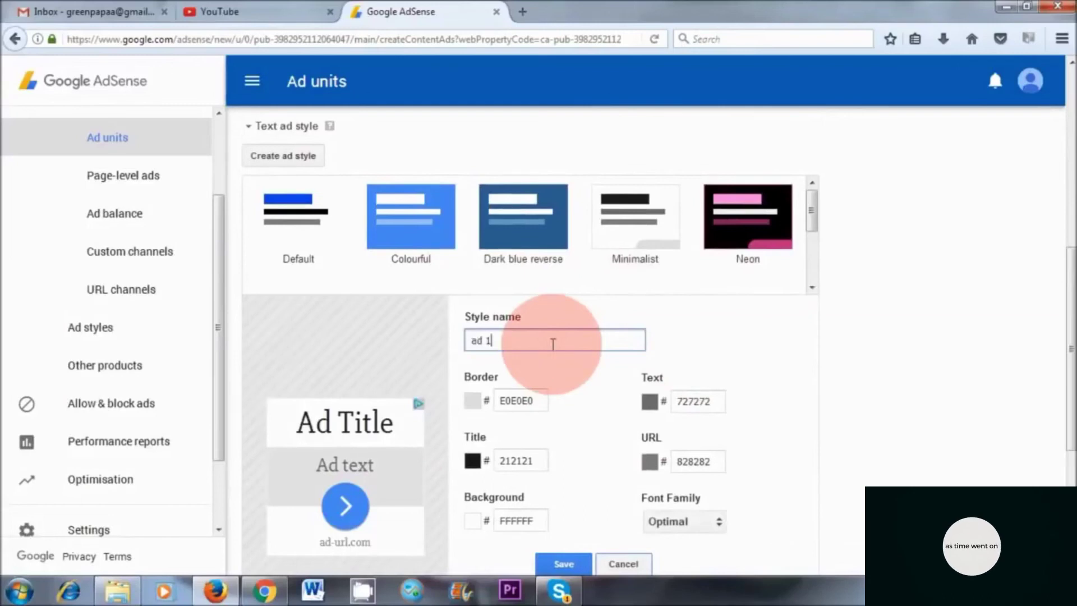
# - Set the custom ad style's text colour to purple 800080 and save the style
pyautogui.scroll(-3, 751, 359)
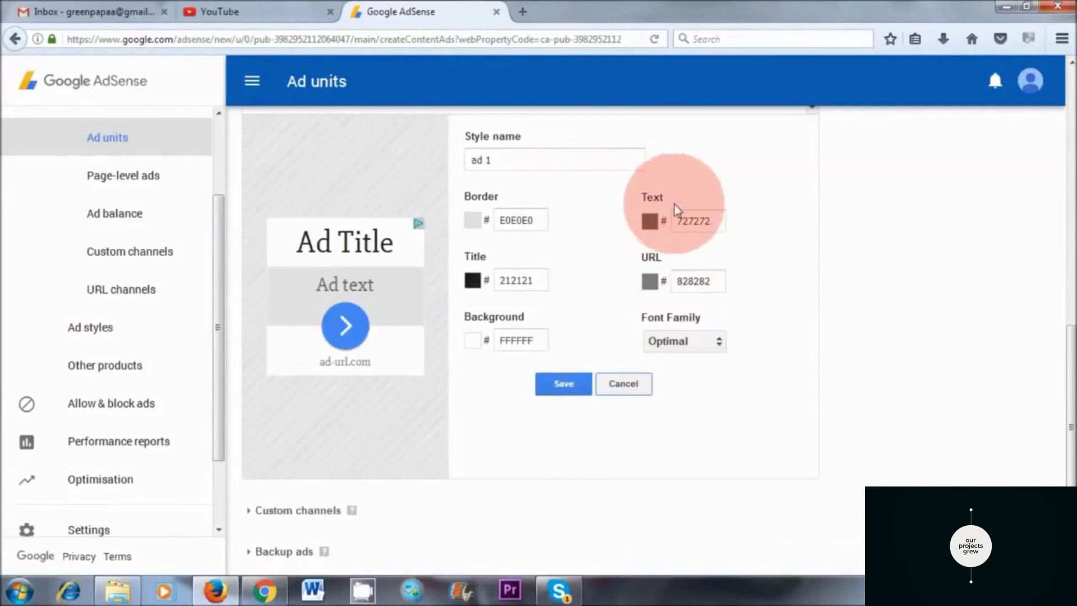
pyautogui.click(649, 224)
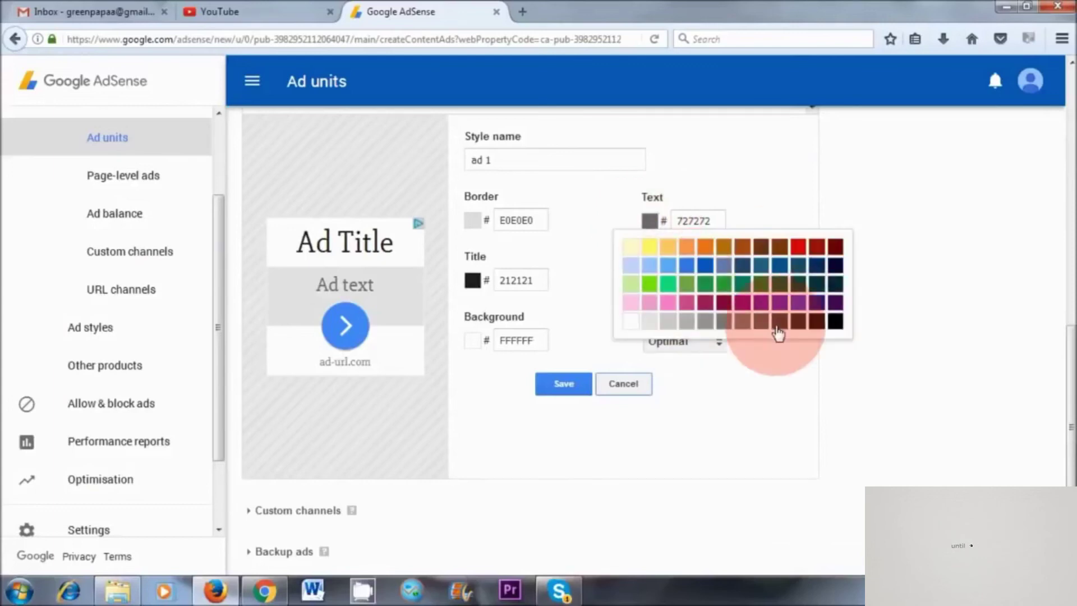
pyautogui.click(741, 303)
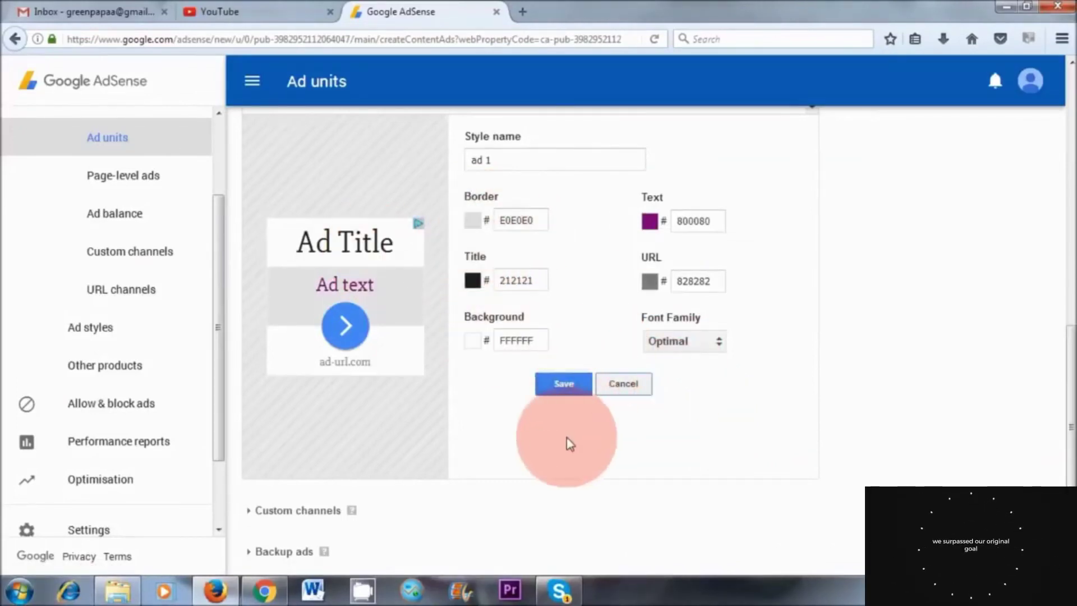
pyautogui.click(559, 382)
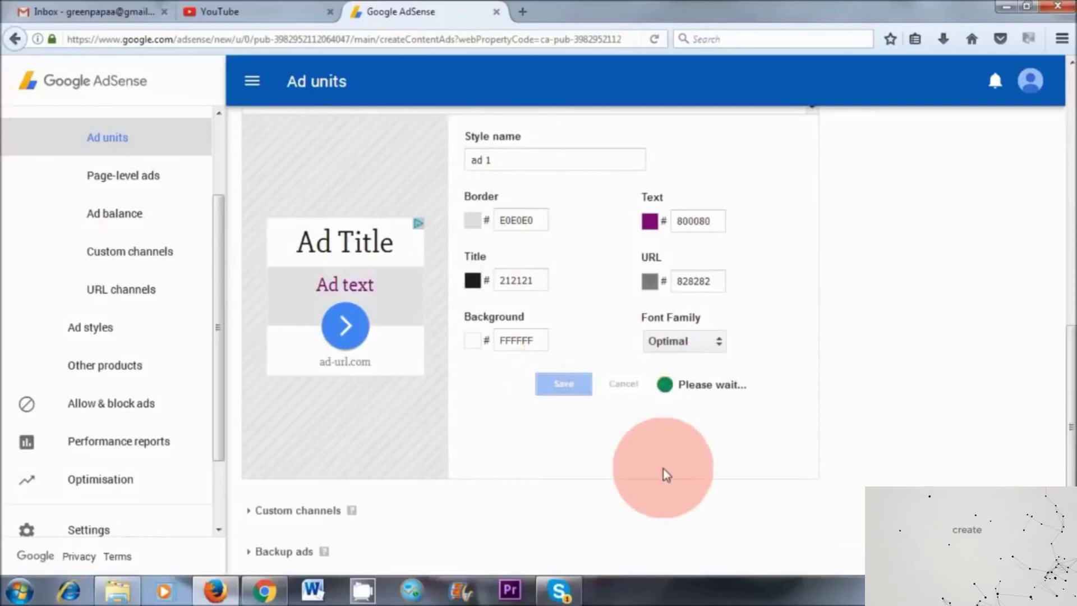
# - Expand the ad unit's backup ads setting, keep Show blank space, and save the unit to get its code
pyautogui.scroll(-2, 666, 474)
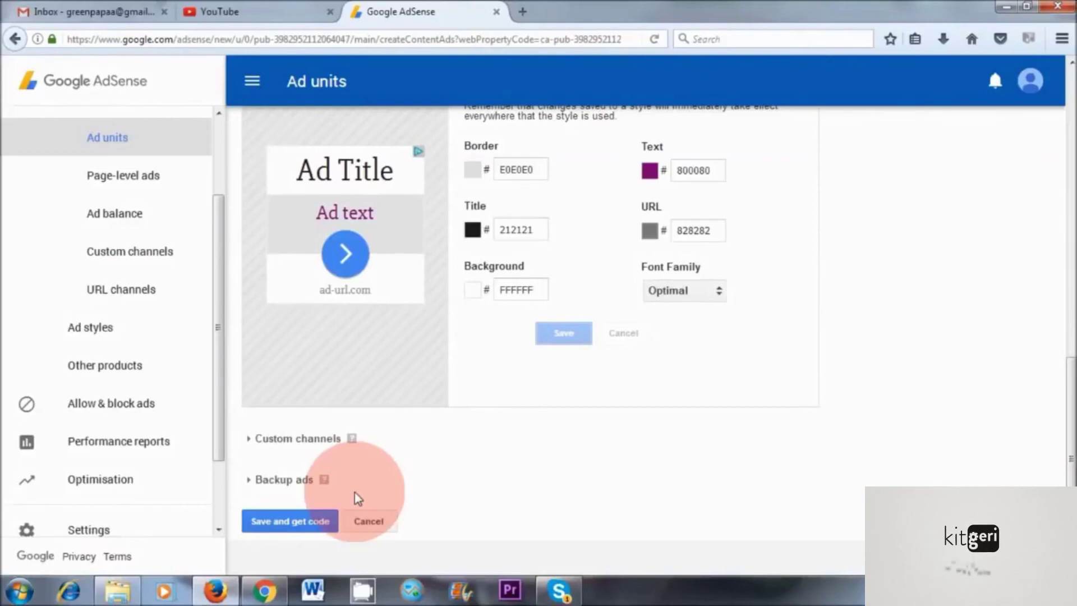
pyautogui.click(248, 480)
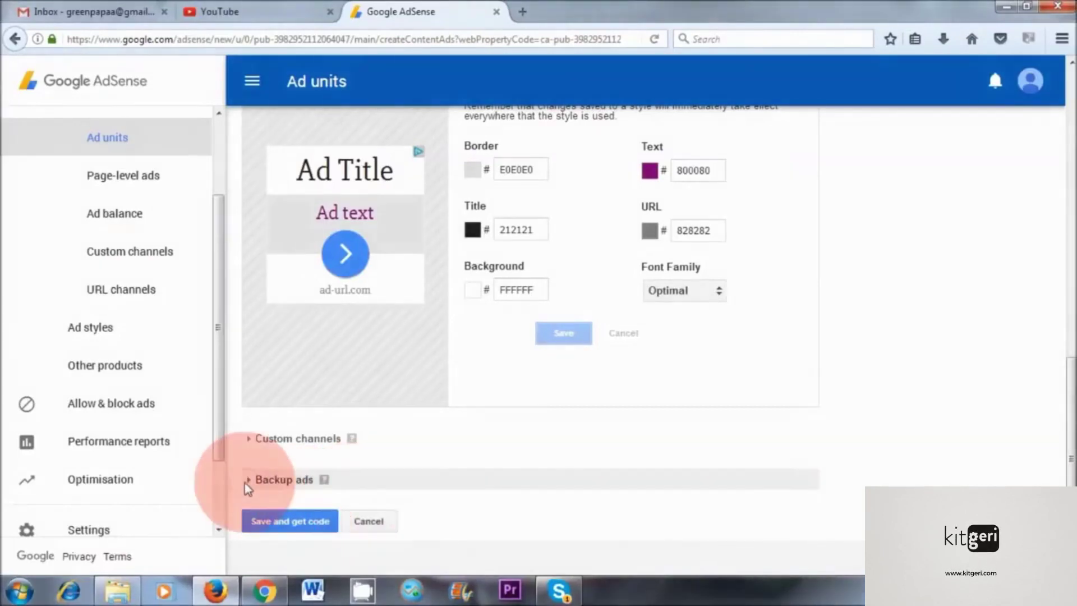
pyautogui.scroll(-1, 449, 508)
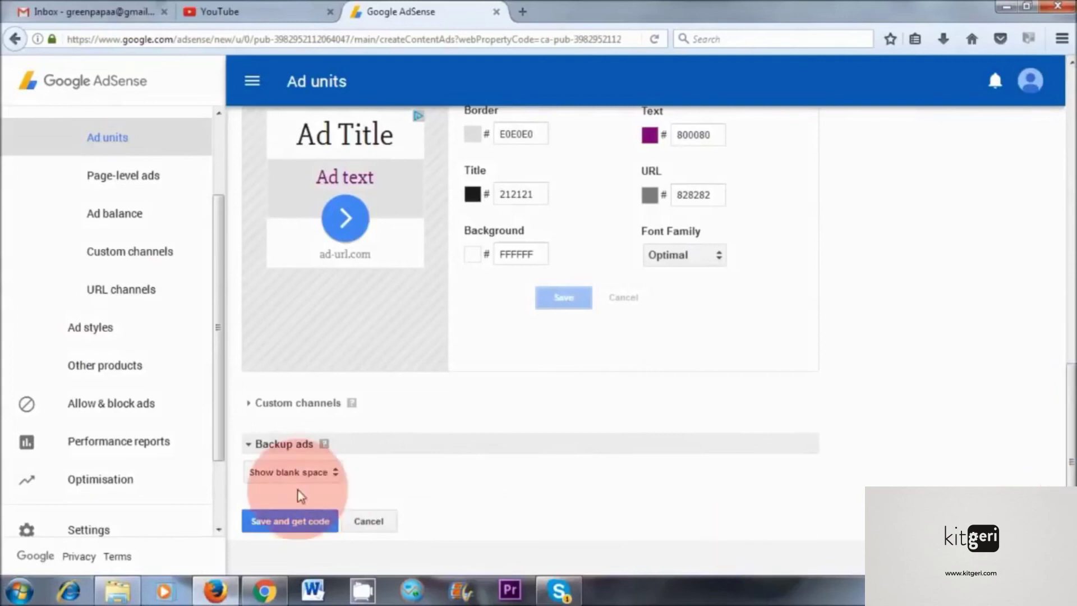
pyautogui.click(284, 522)
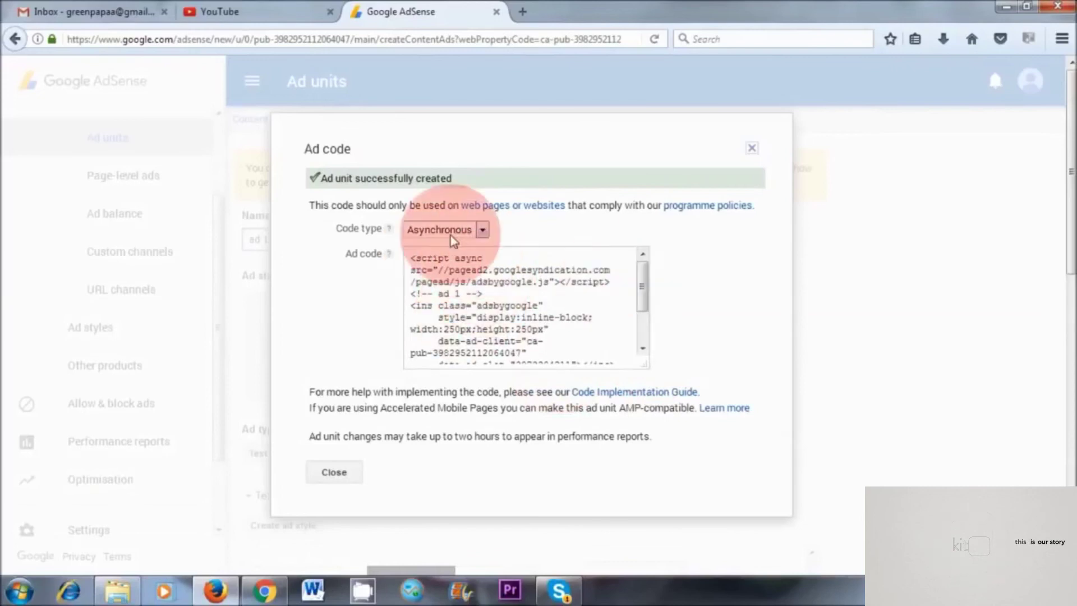
# - Set the ad code type to Synchronous and copy the complete ad code
pyautogui.click(483, 231)
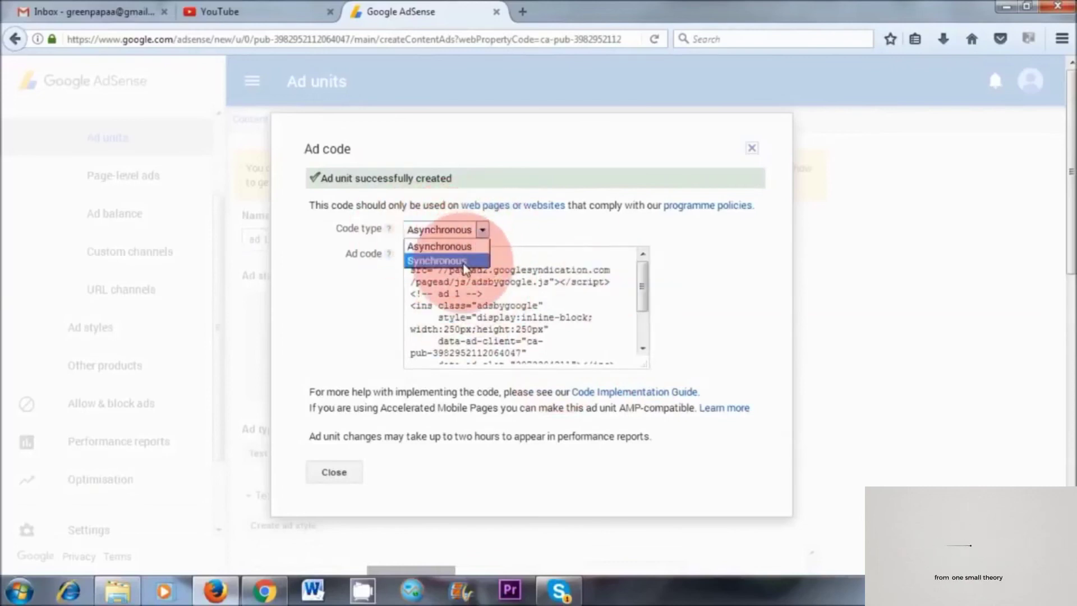
pyautogui.click(443, 260)
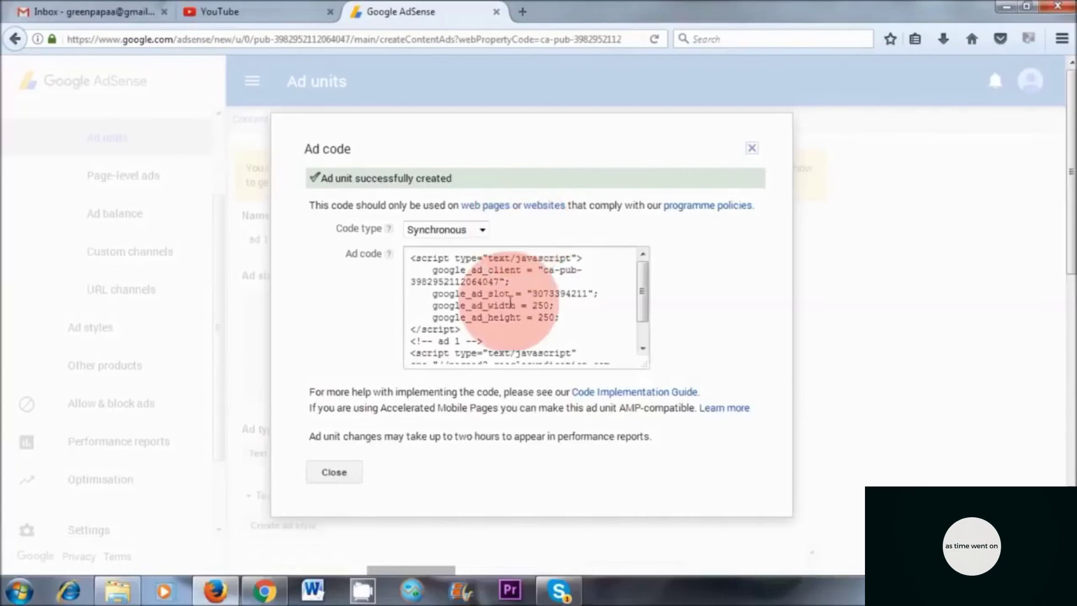
pyautogui.click(468, 267)
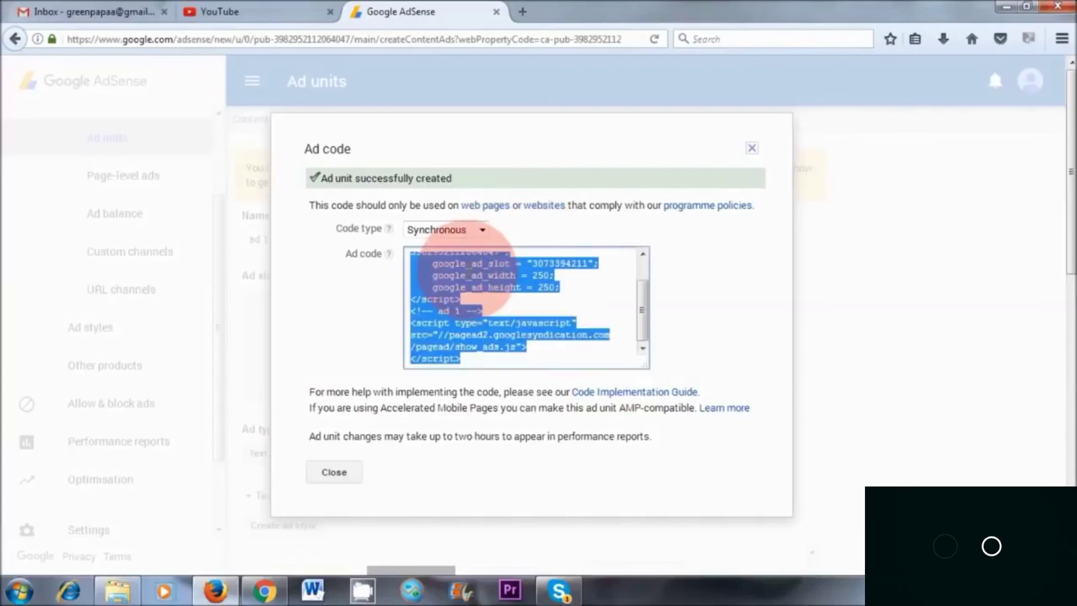
pyautogui.rightClick(468, 268)
pyautogui.click(513, 323)
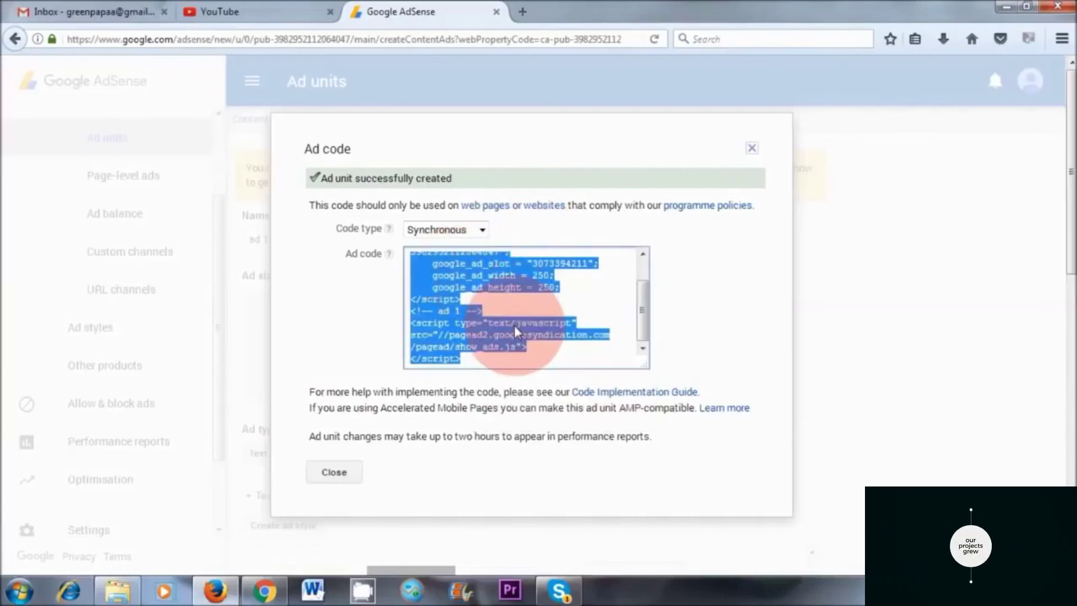
# - Switch to the WordPress dashboard in Chrome, open the Widgets page, and add a Text widget at the top of the Right Sidebar
pyautogui.click(264, 590)
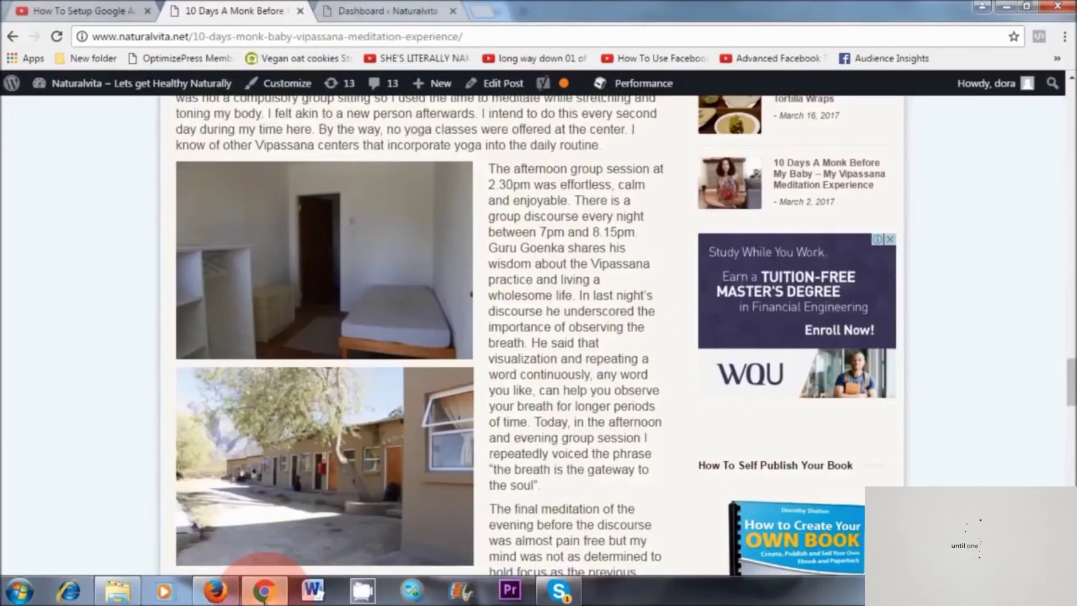
pyautogui.click(387, 11)
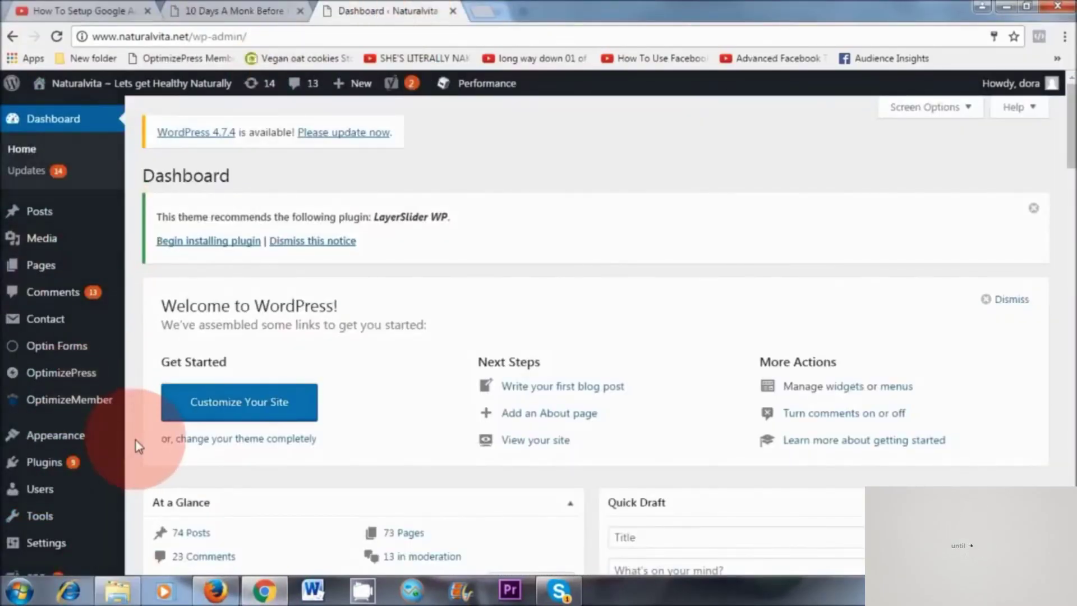
pyautogui.scroll(-3, 261, 427)
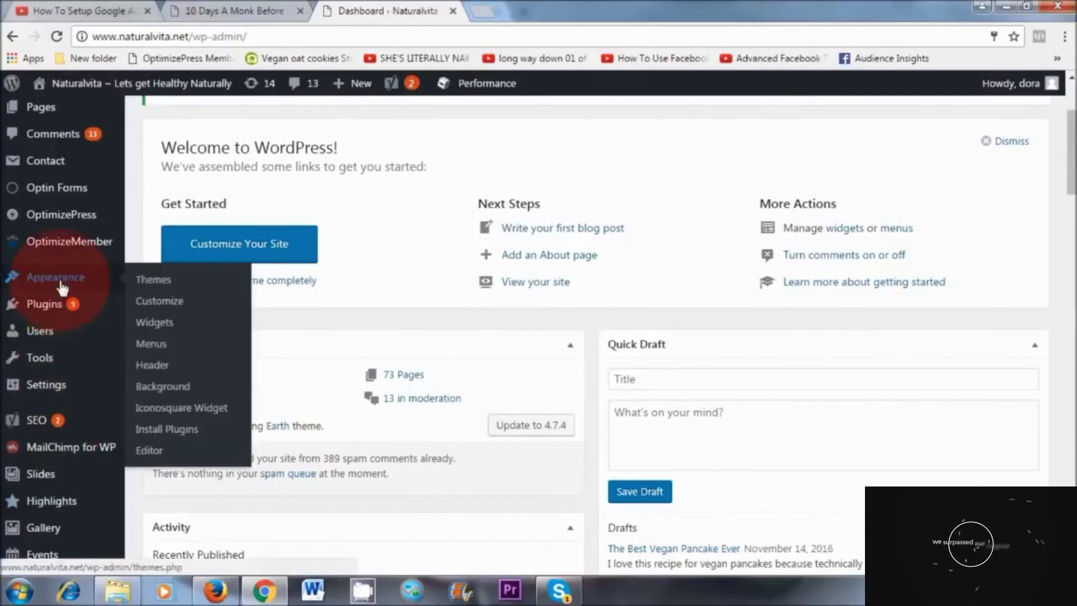
pyautogui.click(203, 322)
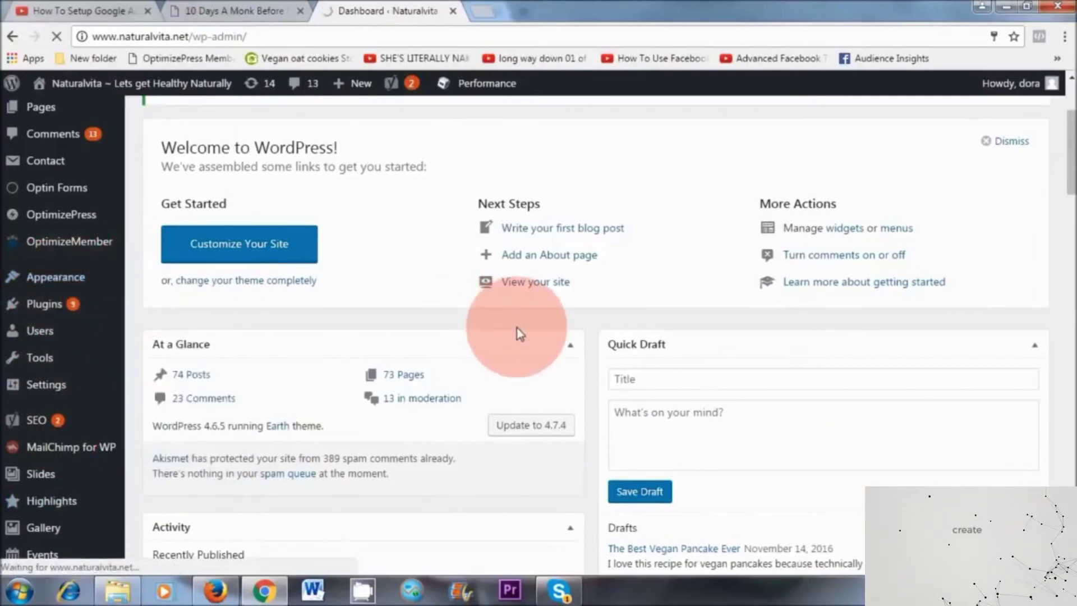
pyautogui.moveTo(1070, 269); pyautogui.dragTo(1066, 432)
pyautogui.moveTo(344, 433); pyautogui.dragTo(571, 364)
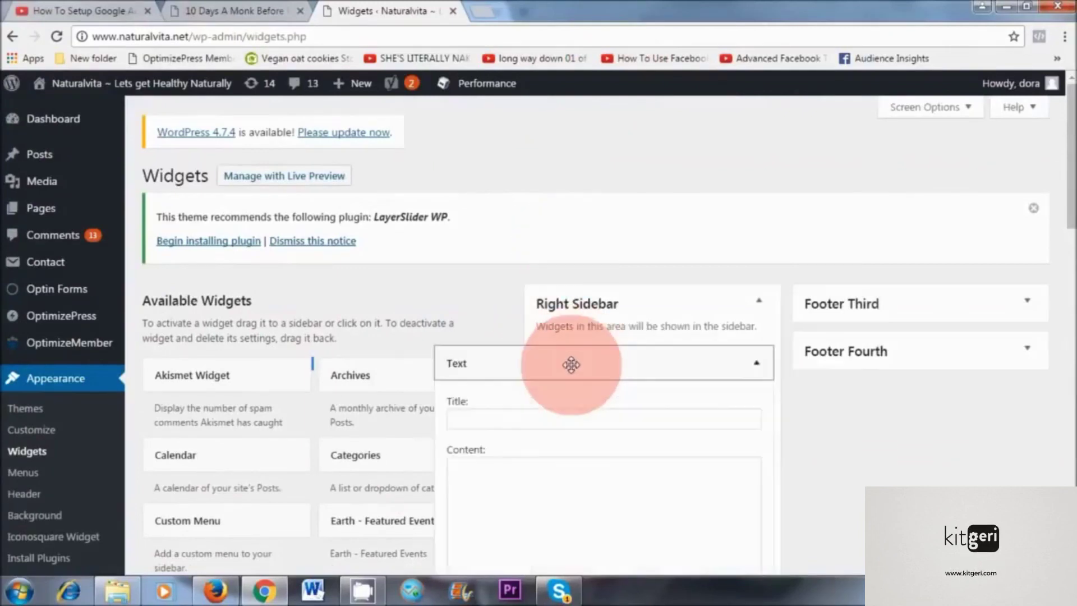
# - Paste the copied ad code into the new Text widget's content, save the widget and collapse it
pyautogui.scroll(-3, 728, 235)
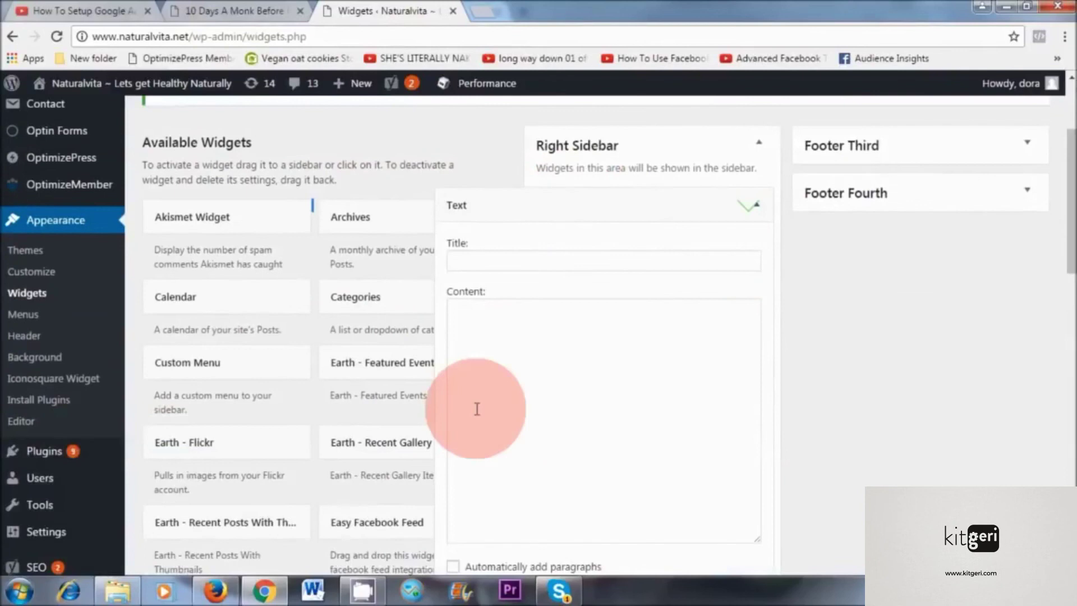
pyautogui.click(494, 326)
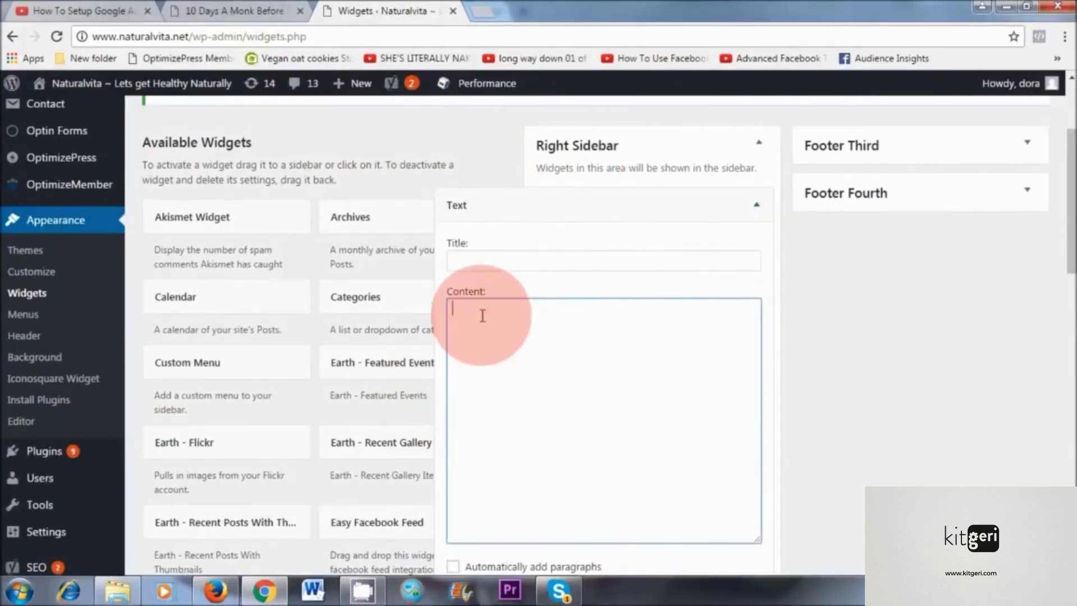
pyautogui.rightClick(481, 314)
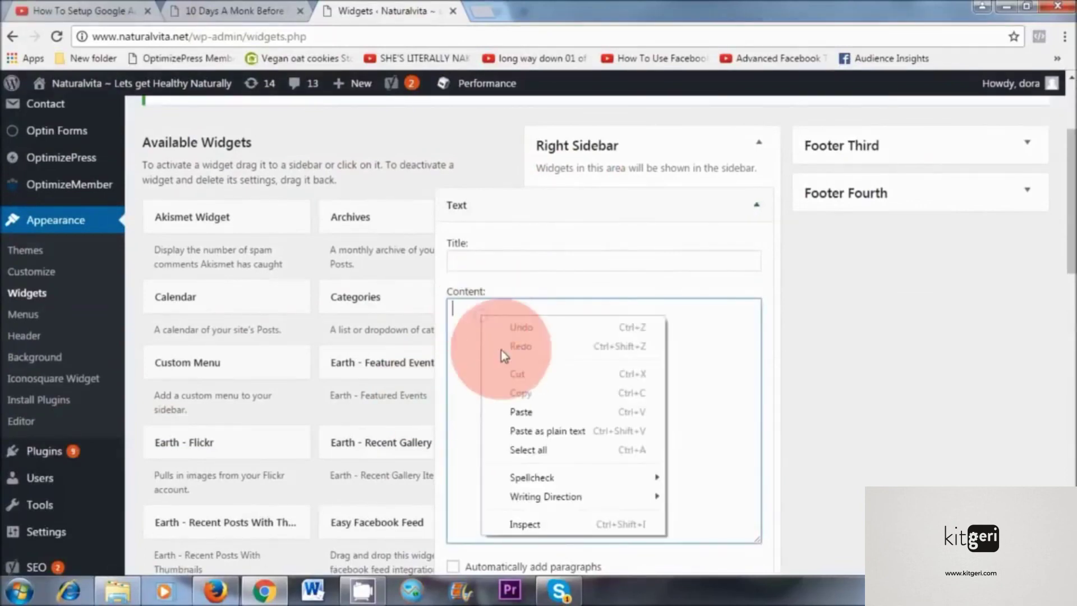
pyautogui.click(516, 412)
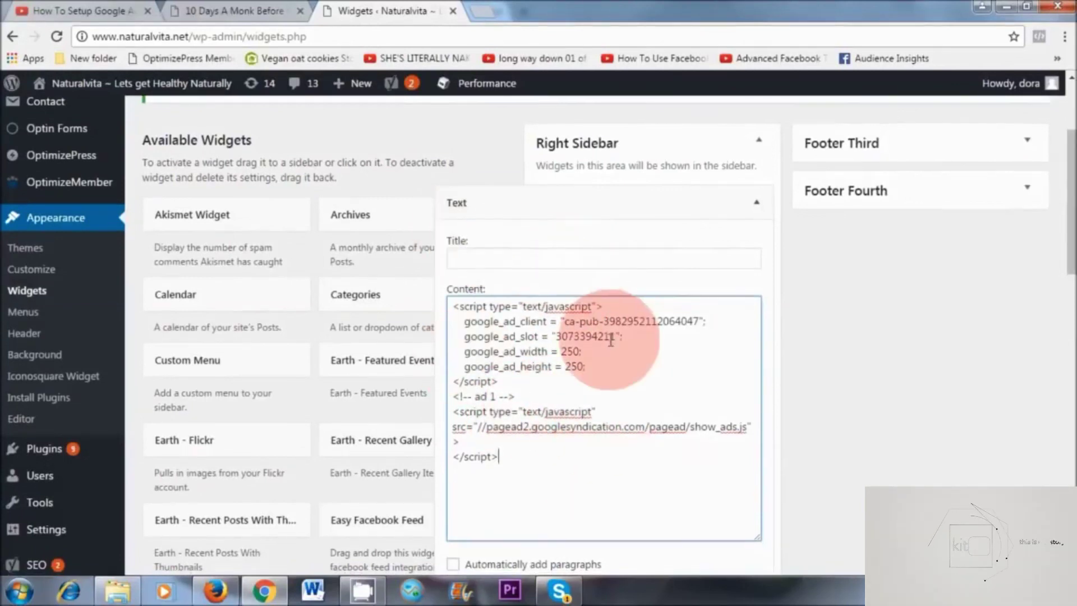
pyautogui.scroll(-4, 616, 336)
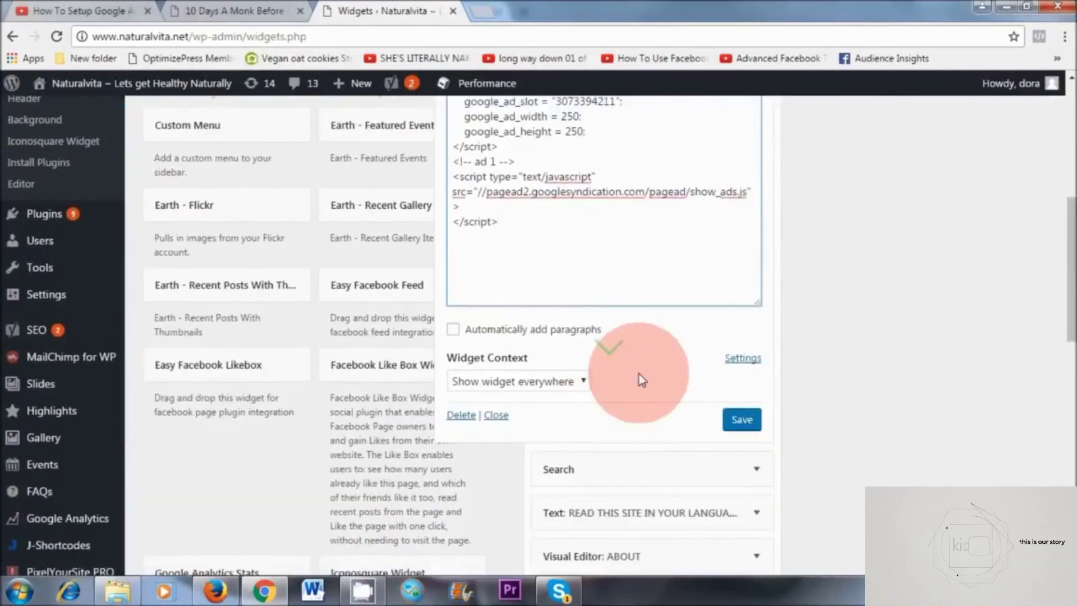
pyautogui.click(740, 420)
pyautogui.scroll(5, 855, 482)
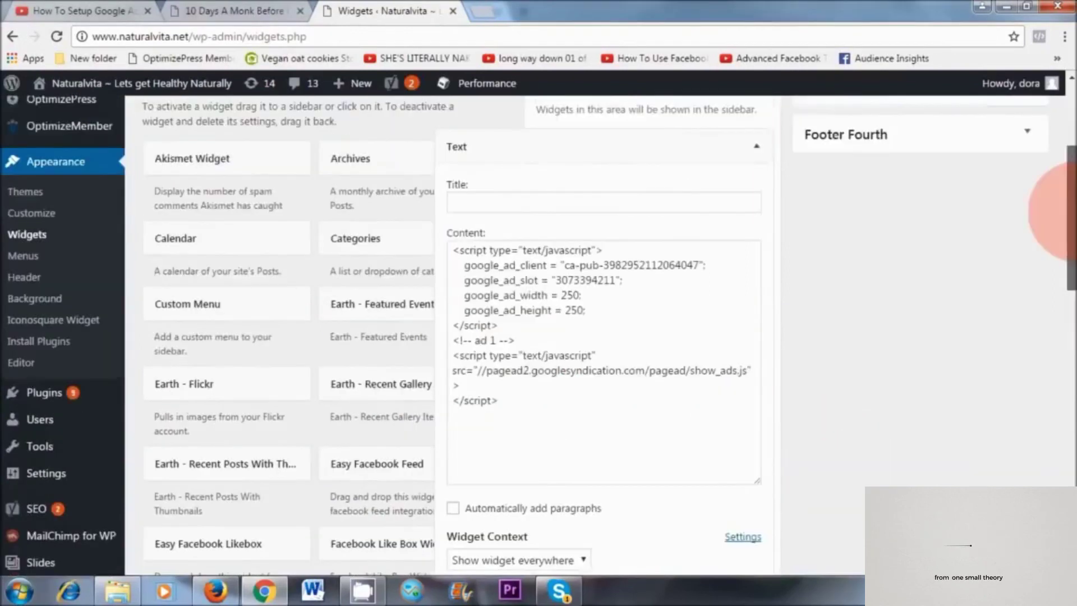
pyautogui.click(758, 244)
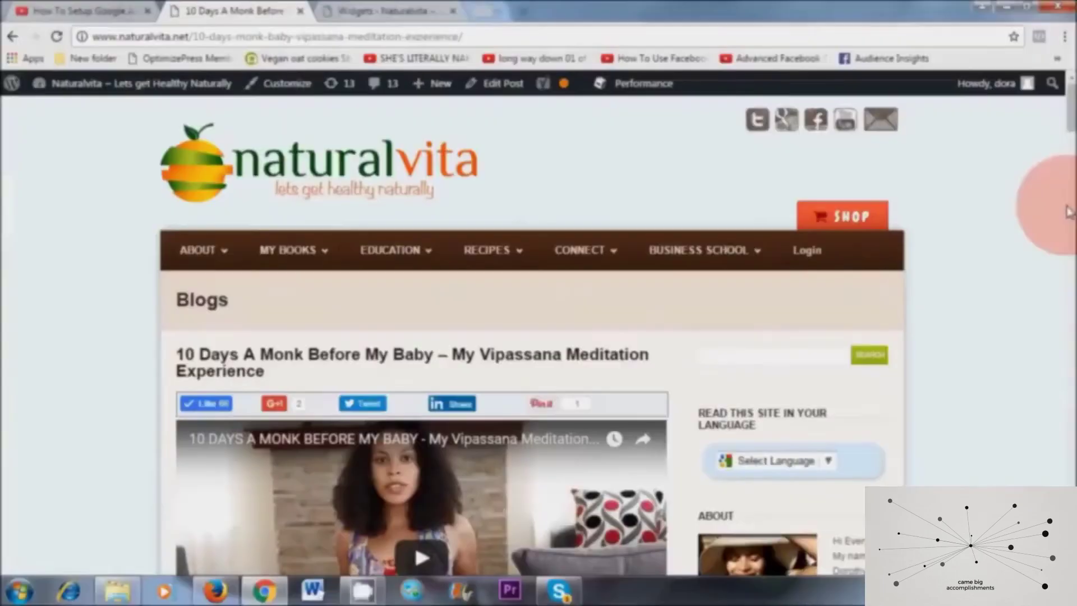
# - Reload the Vipassana meditation blog post and check the ad at the top of its sidebar
pyautogui.scroll(-6, 1054, 212)
pyautogui.scroll(4, 1054, 85)
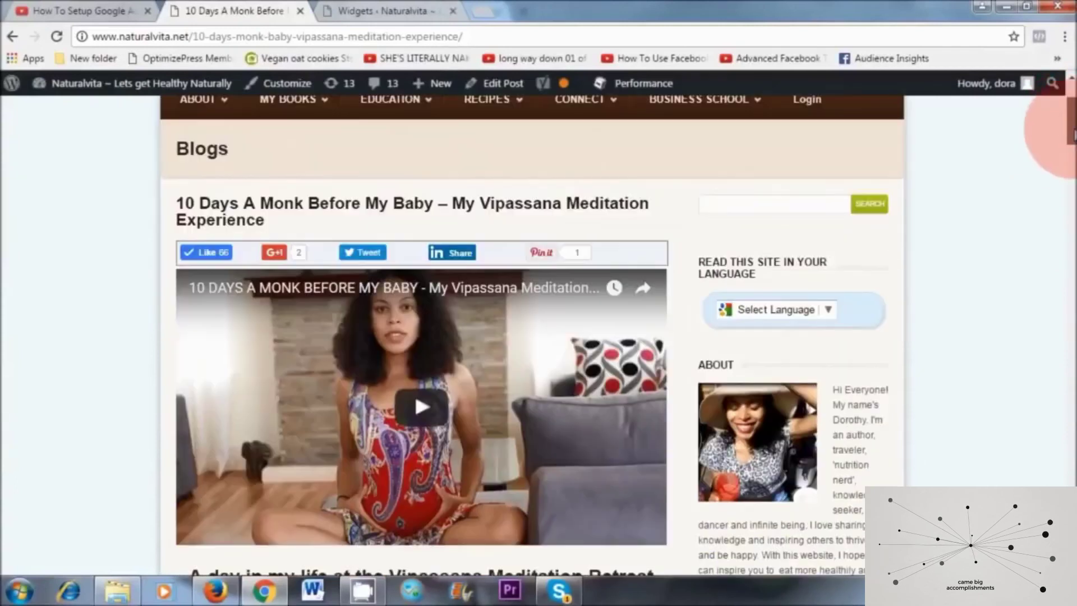
pyautogui.click(56, 37)
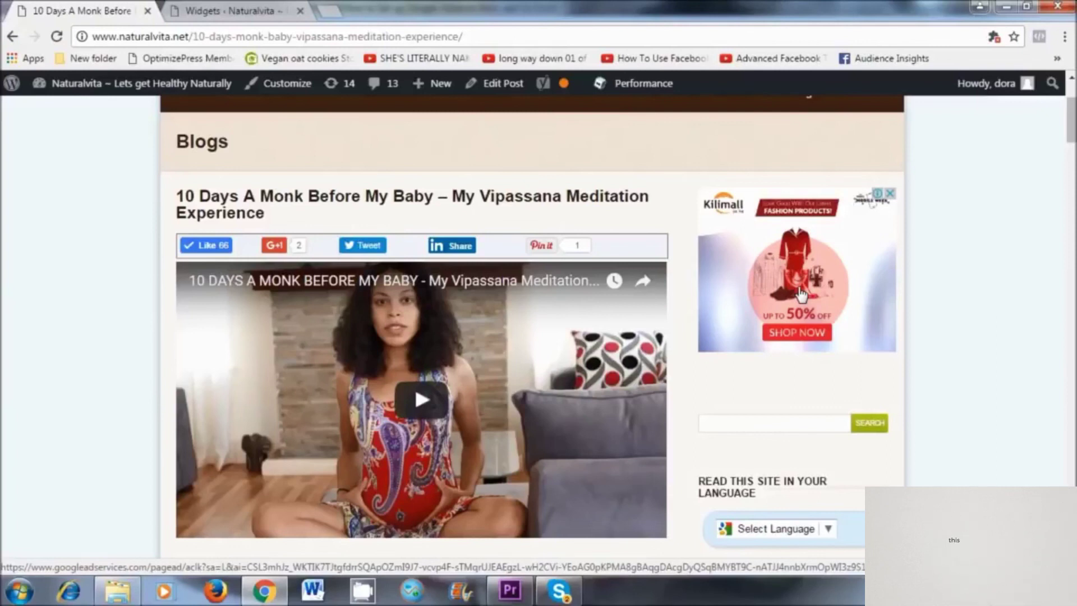
pyautogui.scroll(2, 481, 482)
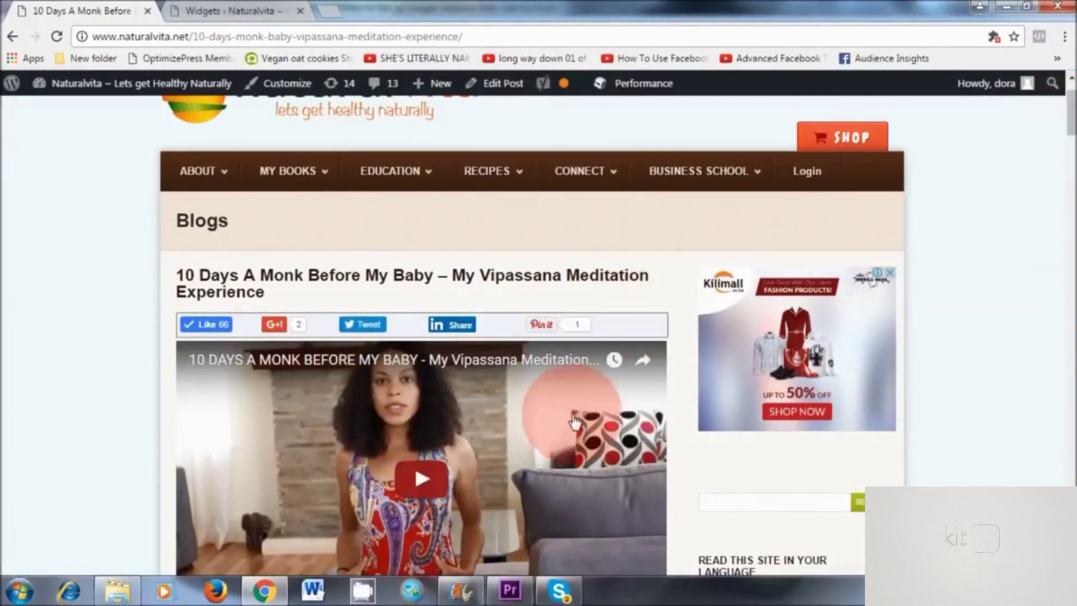
# - Return to the Widgets page and copy the campaign 2 ad code from the Text widget's content
pyautogui.click(228, 10)
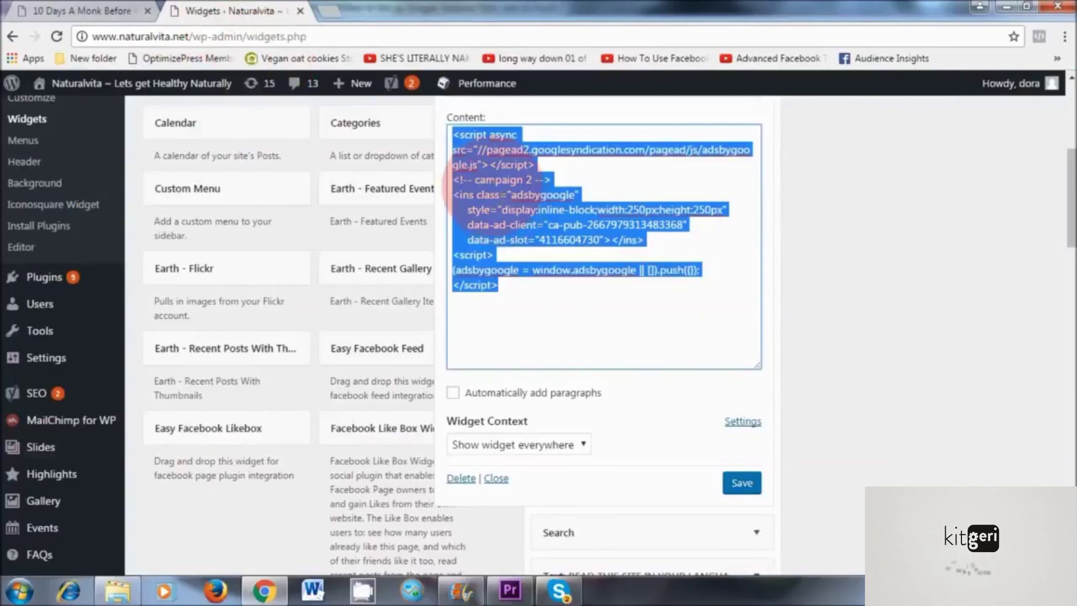
pyautogui.rightClick(492, 193)
pyautogui.click(530, 215)
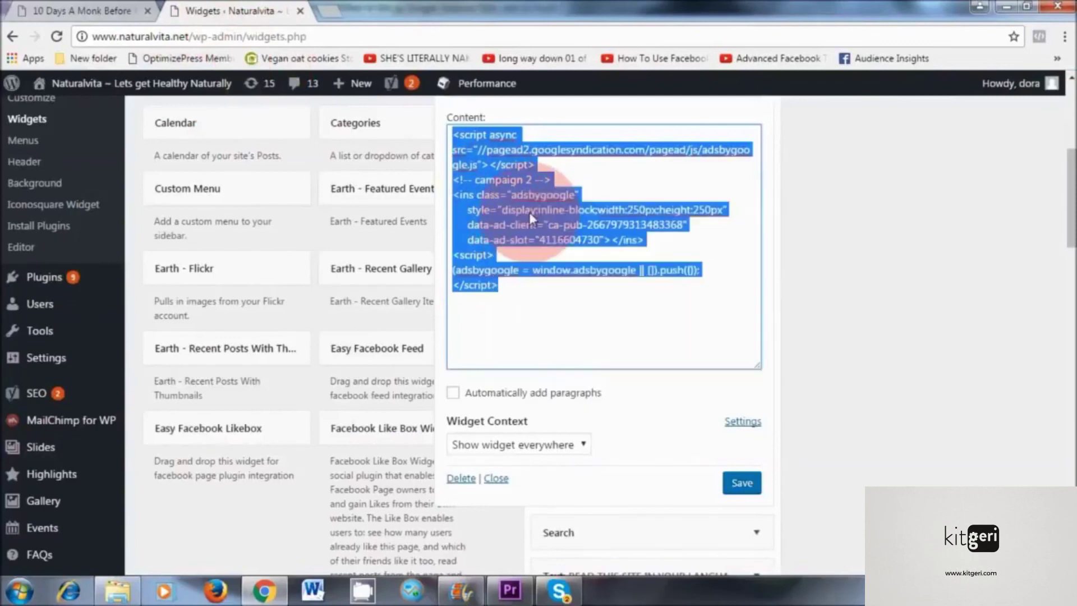
# - Open the Vipassana meditation blog post for editing and show its content in the Text (HTML) view
pyautogui.click(82, 14)
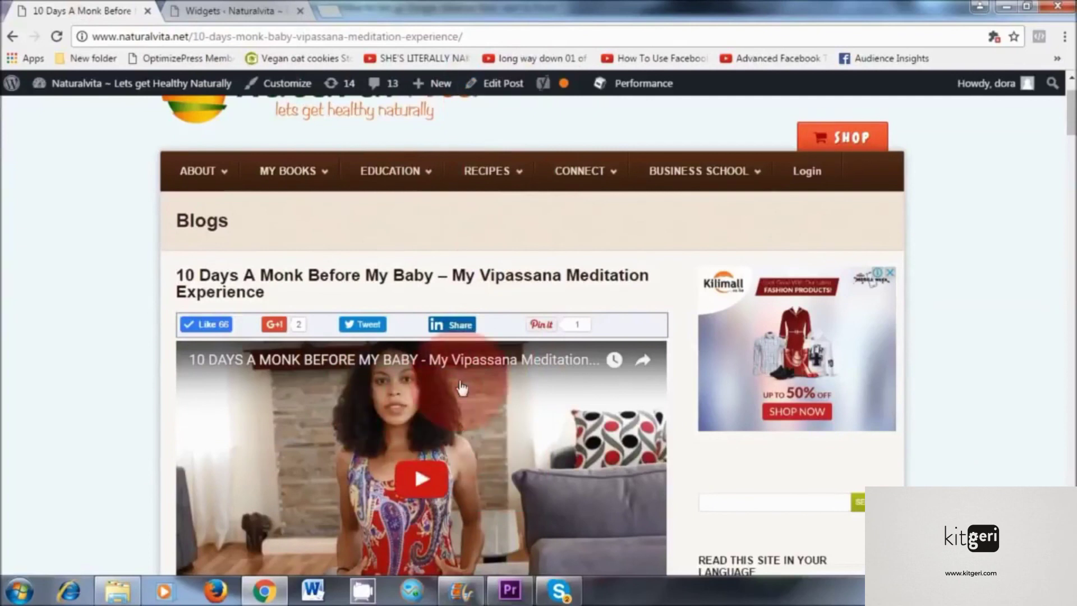
pyautogui.click(502, 90)
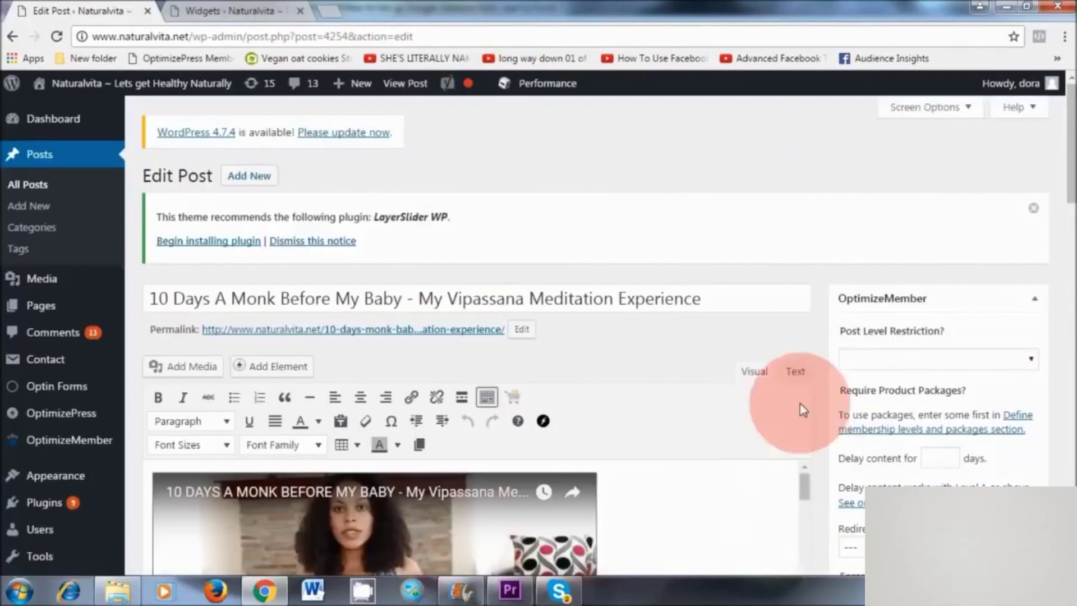
pyautogui.scroll(-3, 1062, 193)
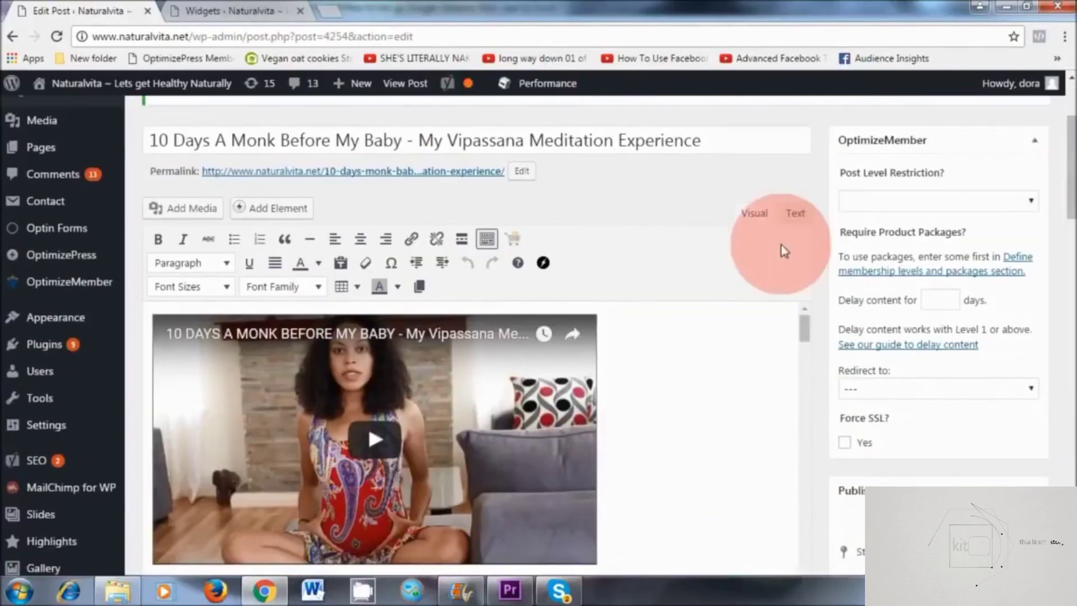
pyautogui.click(794, 213)
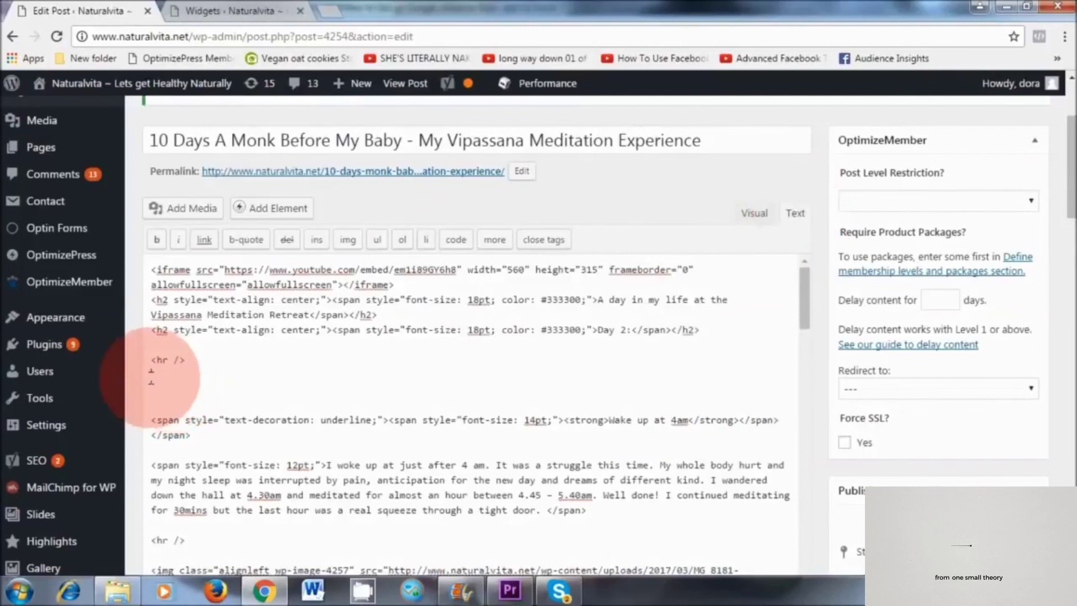
# - Paste the campaign 2 ad code below the first hr tag under the Day 2 heading and open the post on the site
pyautogui.rightClick(169, 375)
pyautogui.click(204, 213)
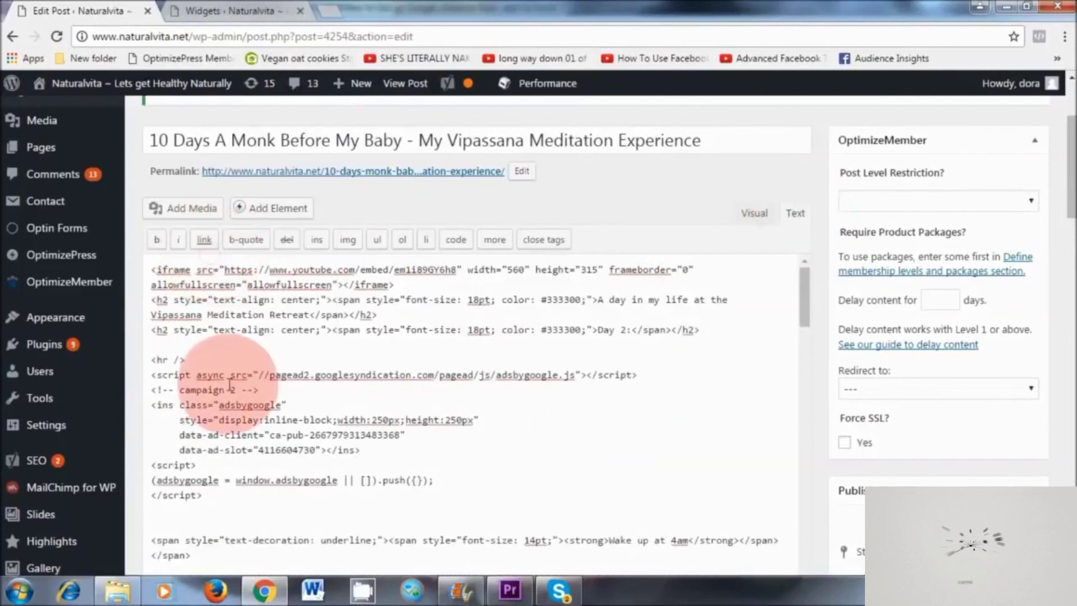
pyautogui.click(205, 359)
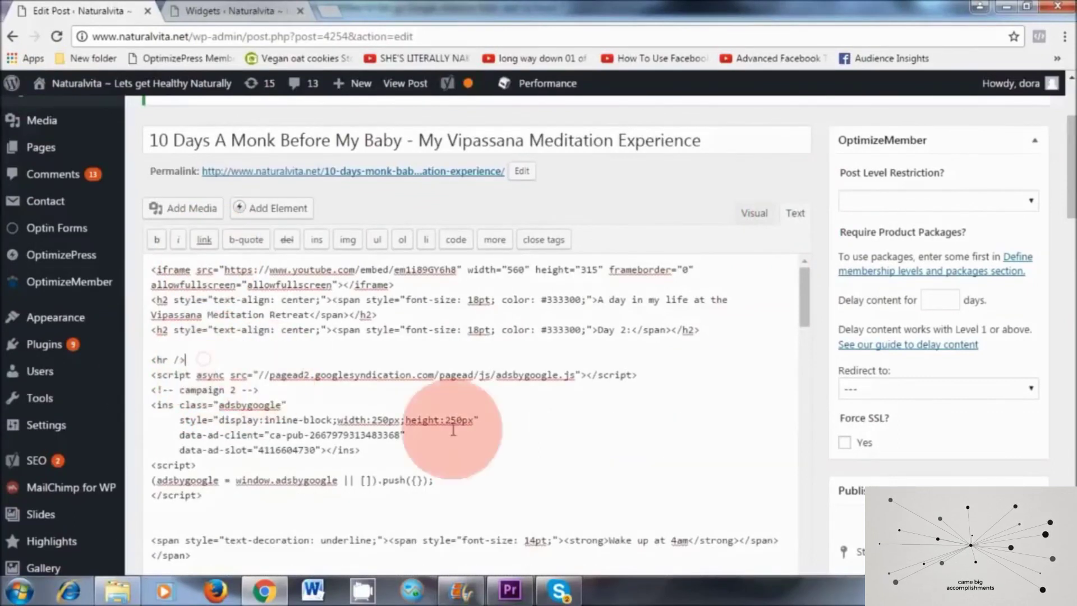
pyautogui.moveTo(1068, 179); pyautogui.dragTo(1070, 270)
pyautogui.click(1022, 275)
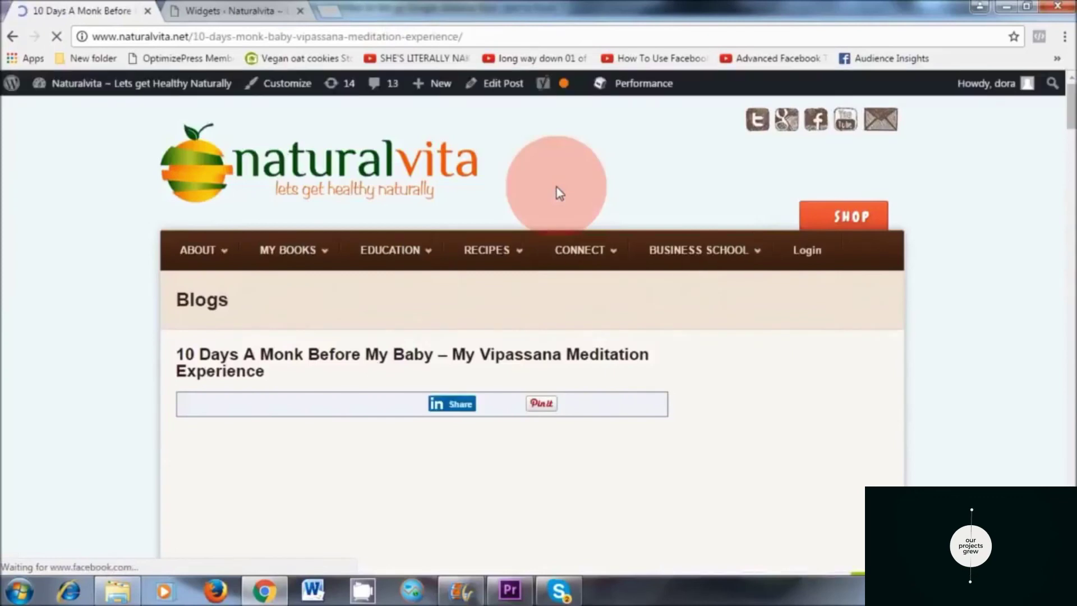
# - Examine the ad placements in the blog post's body below the Day 2 heading and in its sidebar
pyautogui.scroll(-15, 556, 188)
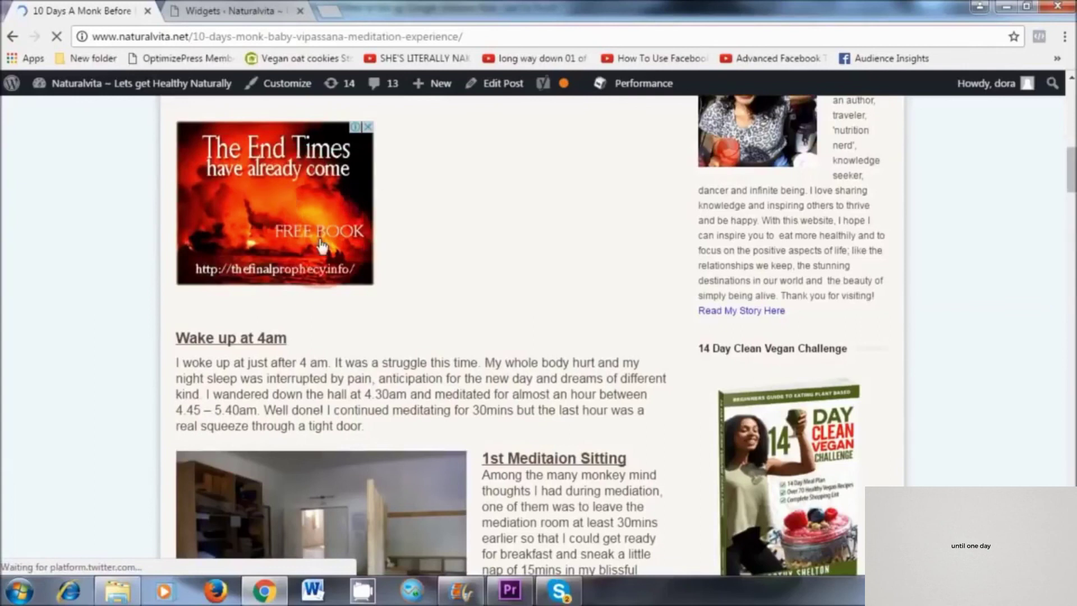
pyautogui.scroll(-4, 556, 287)
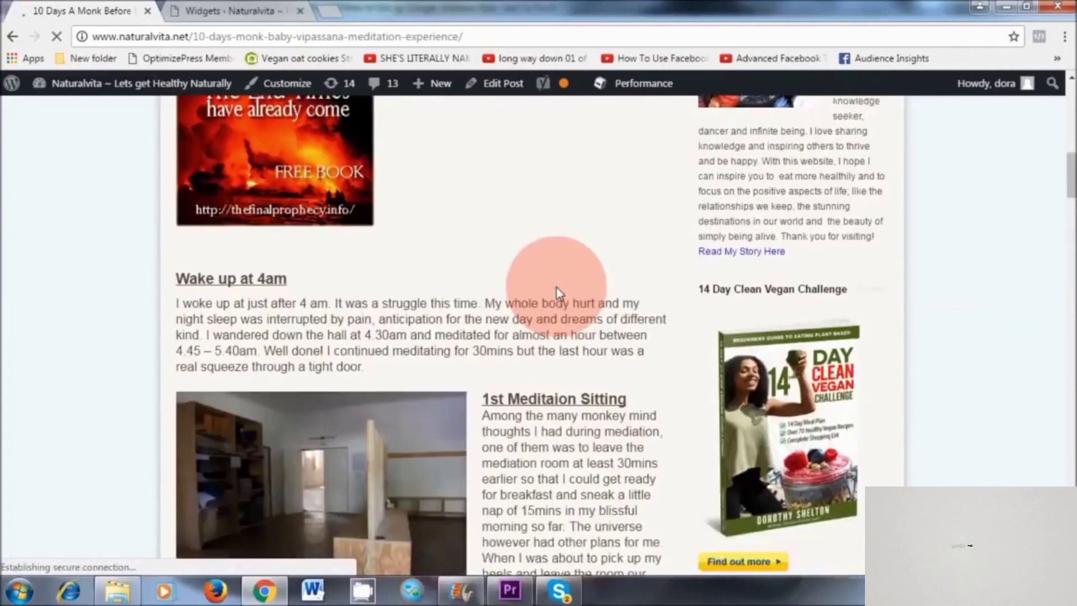
pyautogui.scroll(6, 405, 310)
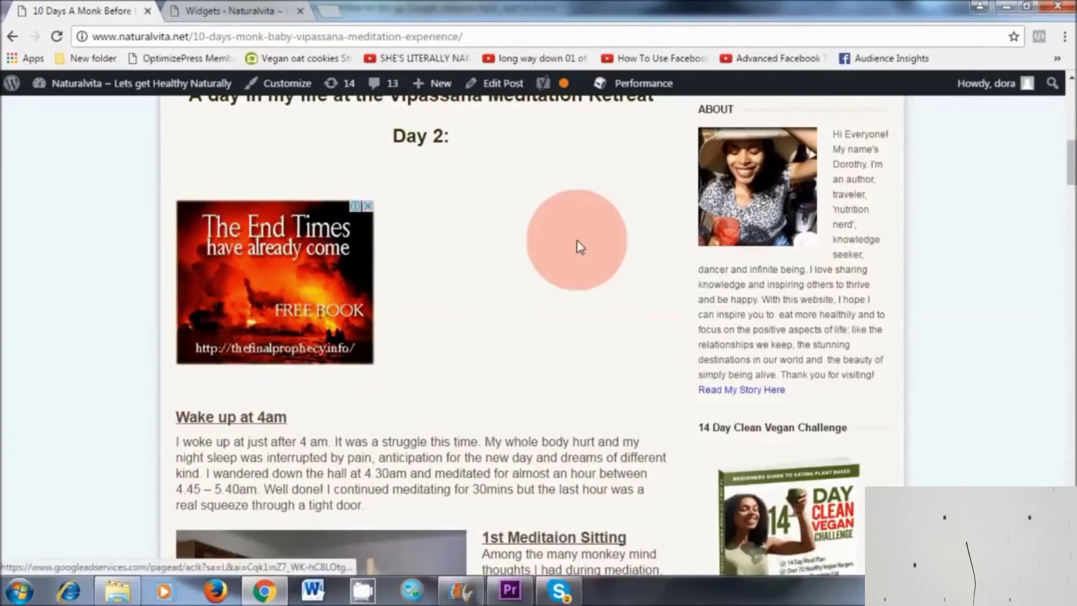
pyautogui.scroll(3, 458, 257)
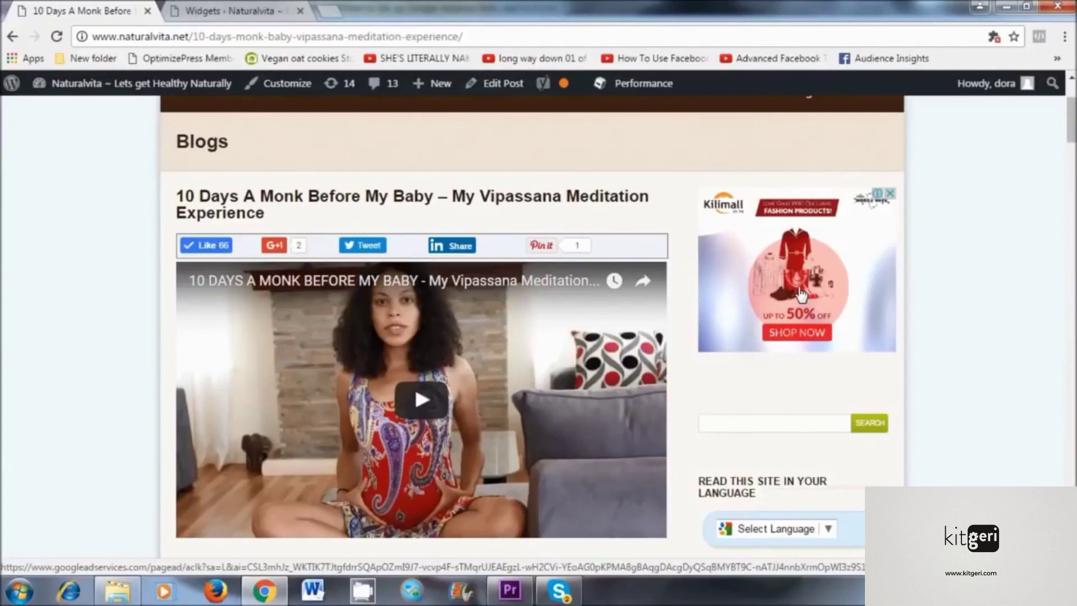
pyautogui.scroll(3, 694, 263)
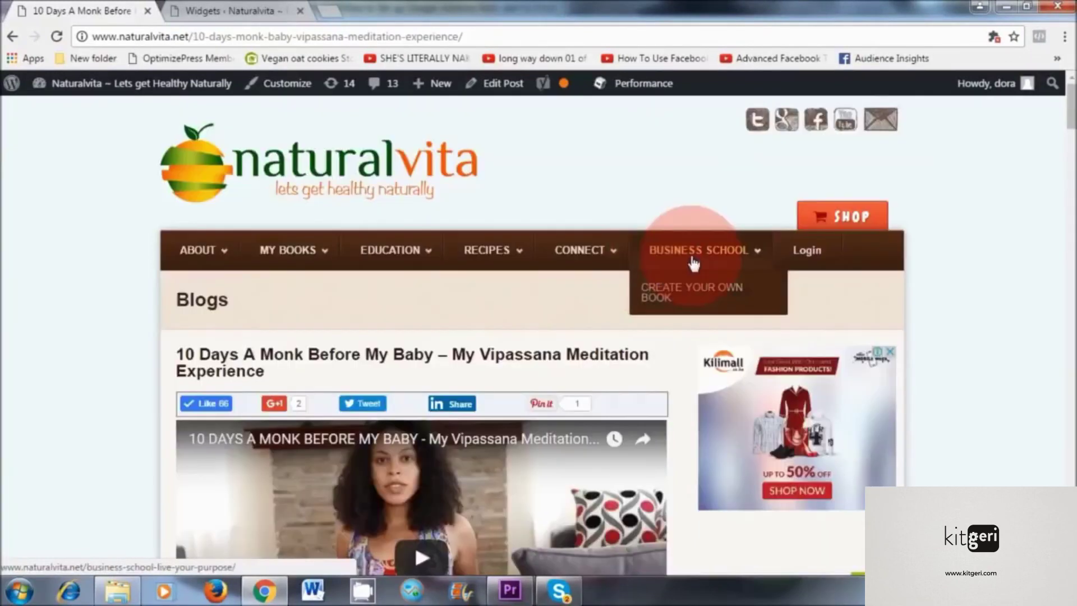